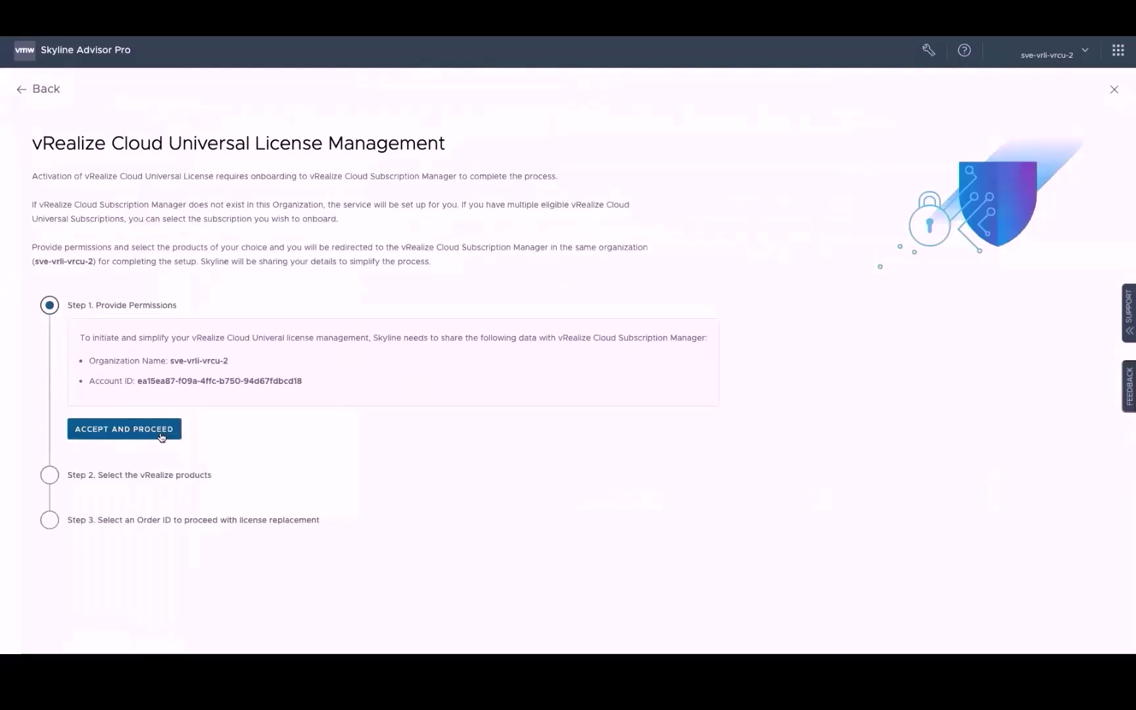
Share organization details, then uncheck the second Log Insight, brm-vrops Operations and vRealize Automation rows.
click(161, 437)
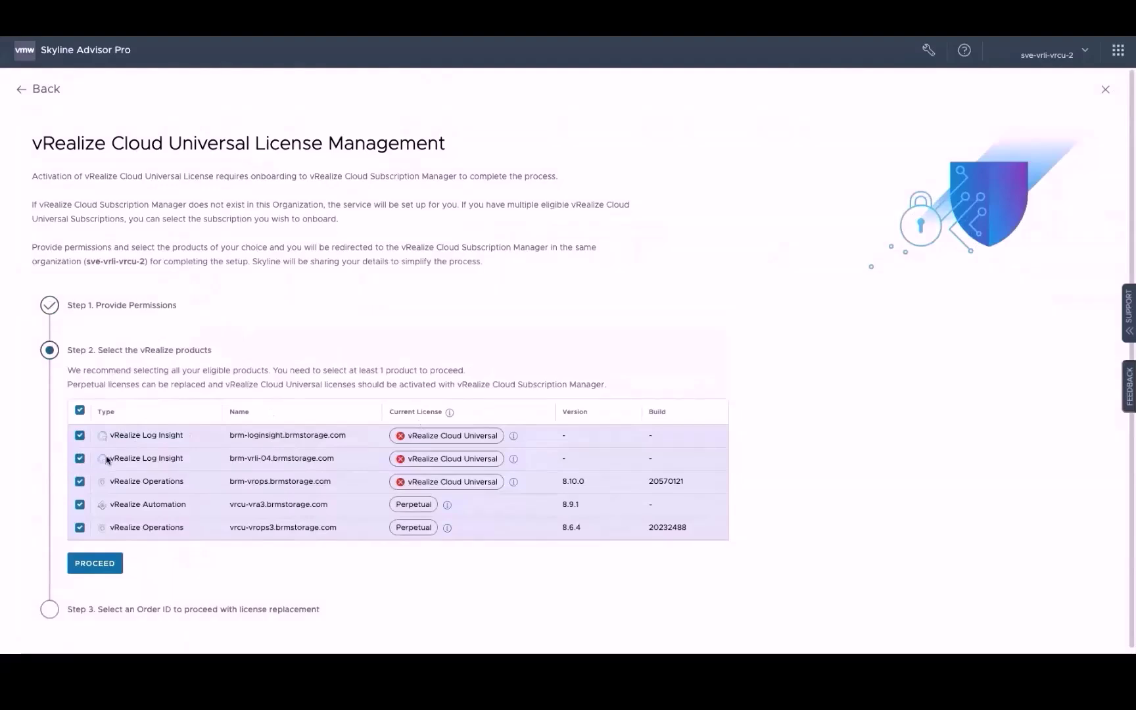
click(80, 458)
click(79, 481)
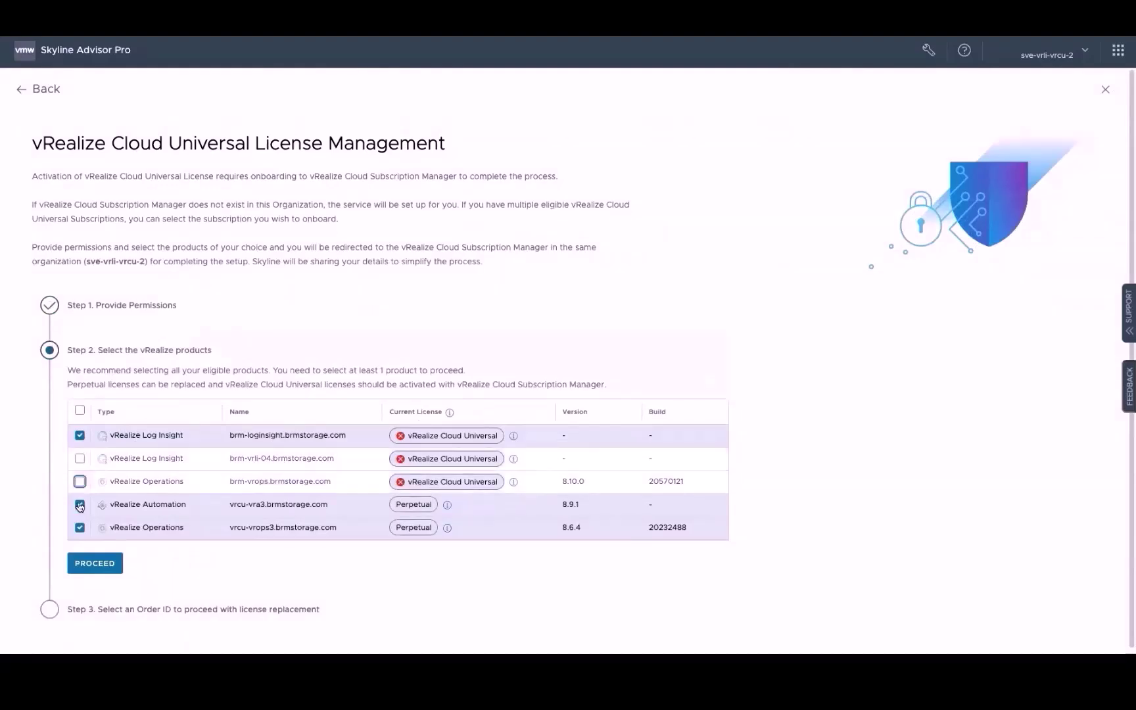
click(79, 504)
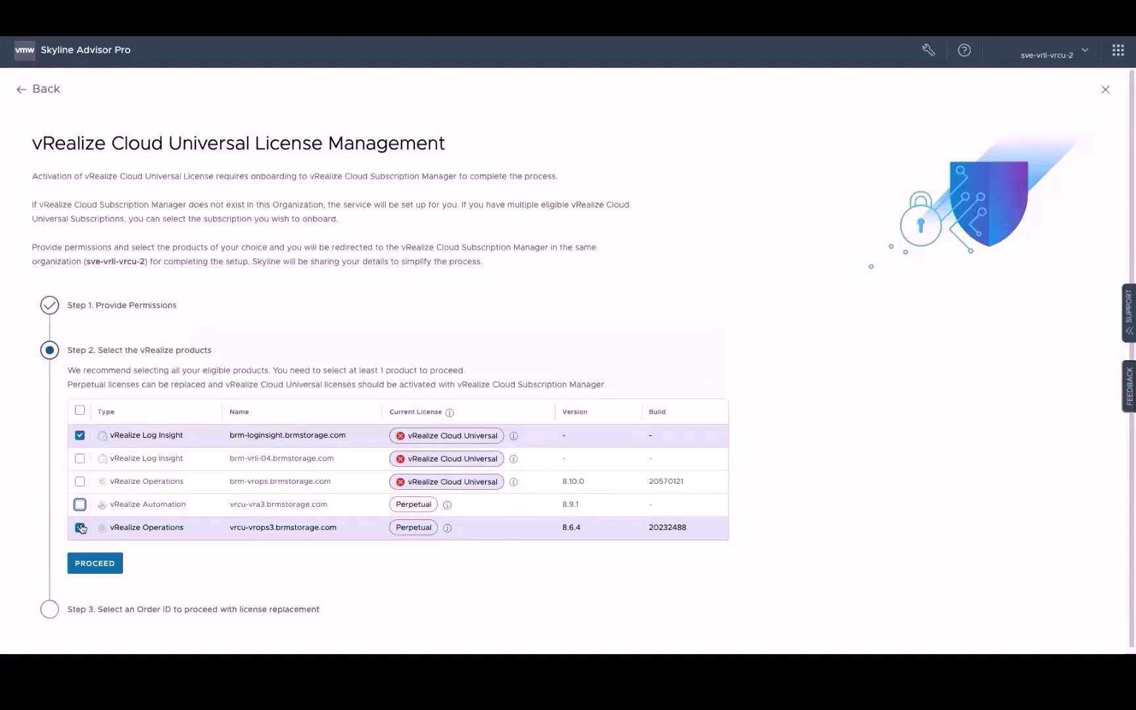
Proceed with only Log Insight, pick an Order ID for license replacement, and submit the choice.
click(92, 562)
scroll(809, 356, down, 3)
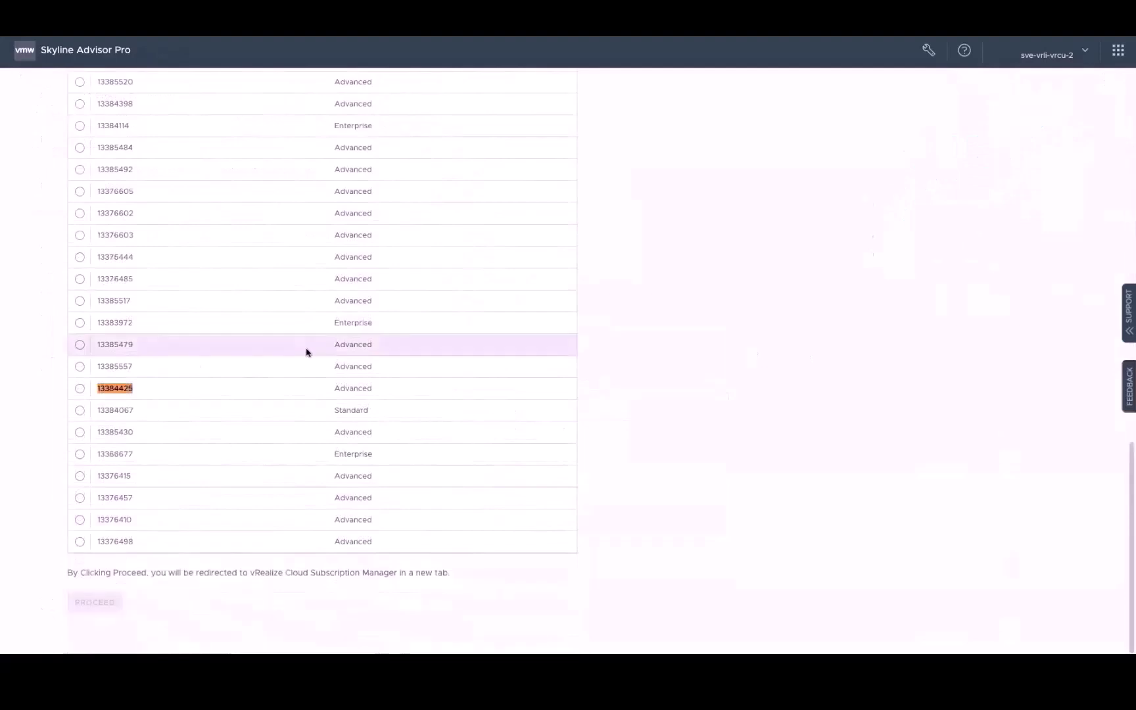
click(79, 390)
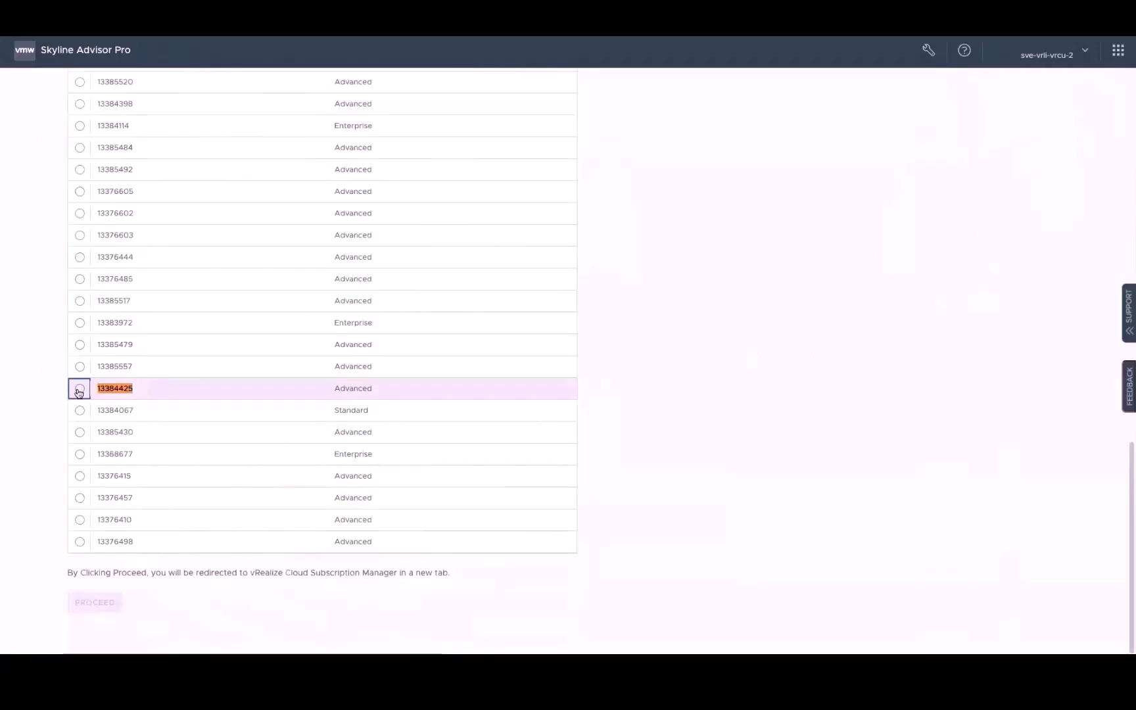
click(79, 390)
click(100, 602)
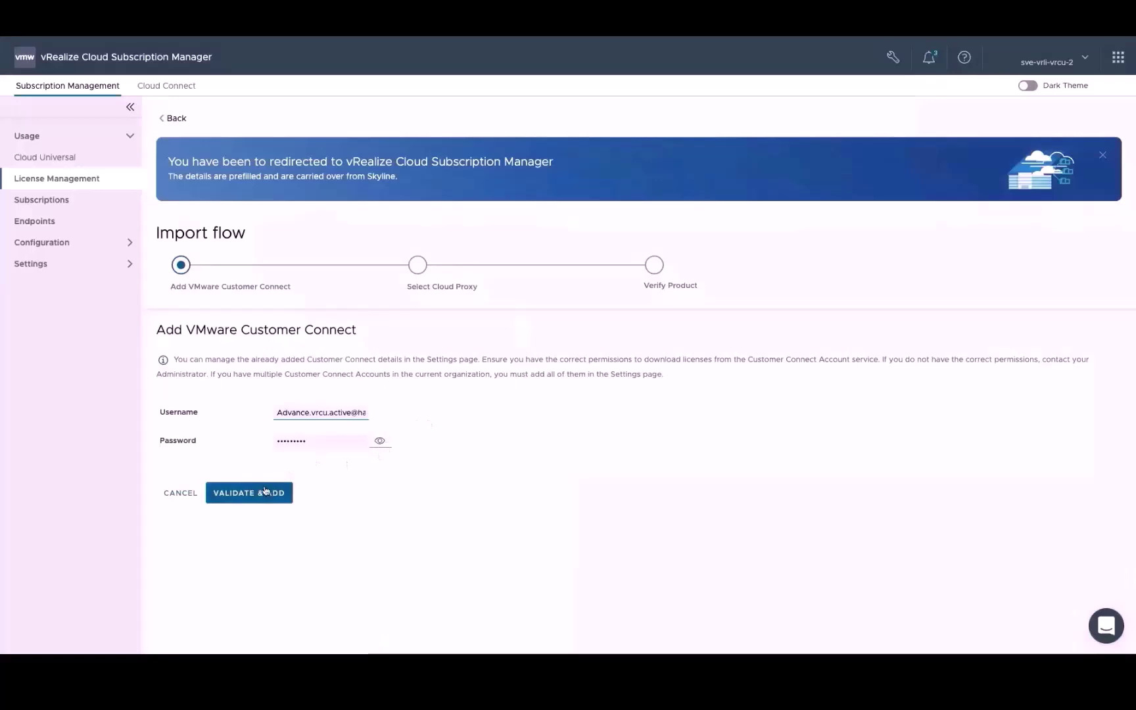
Validate and add the Customer Connect account, then copy the Cloud Proxy OVA download link.
click(265, 491)
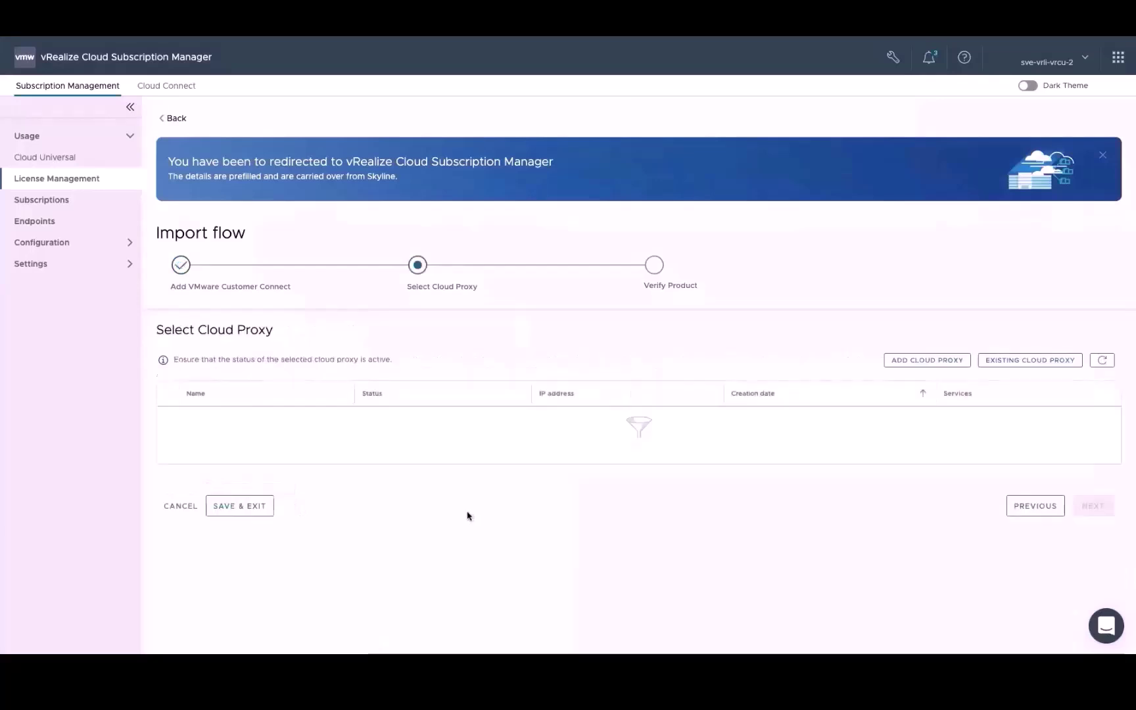
click(929, 363)
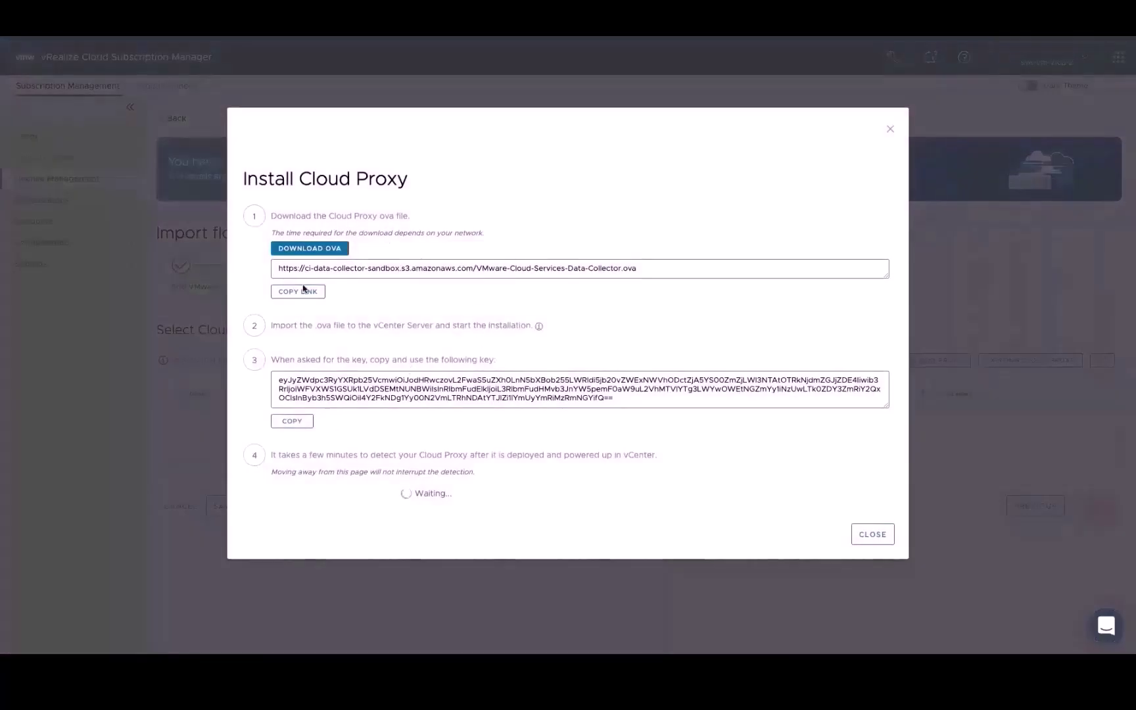
click(299, 291)
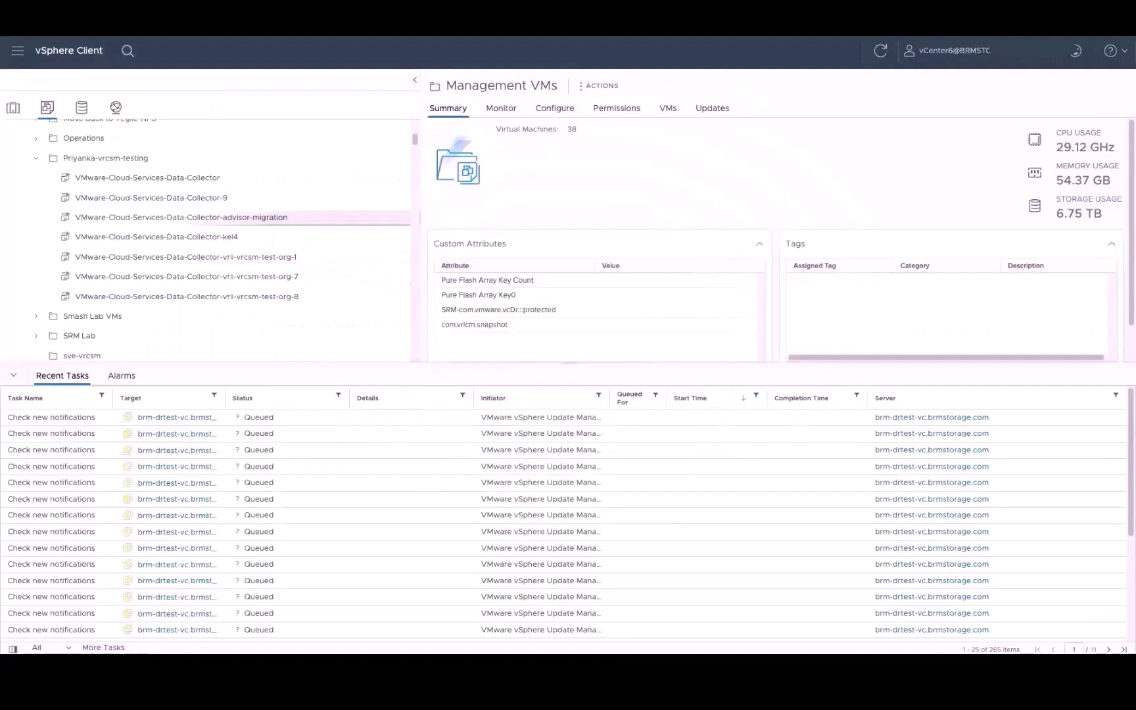
Launch Deploy OVF Template from the testing folder's context menu.
right_click(128, 157)
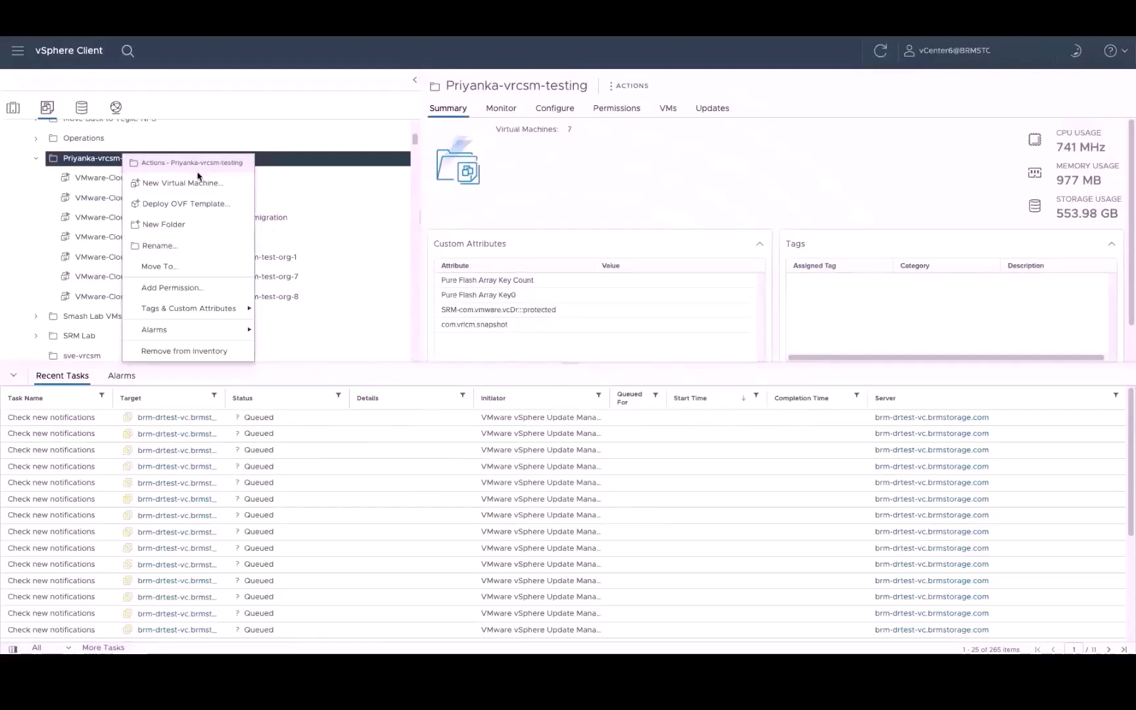
click(477, 255)
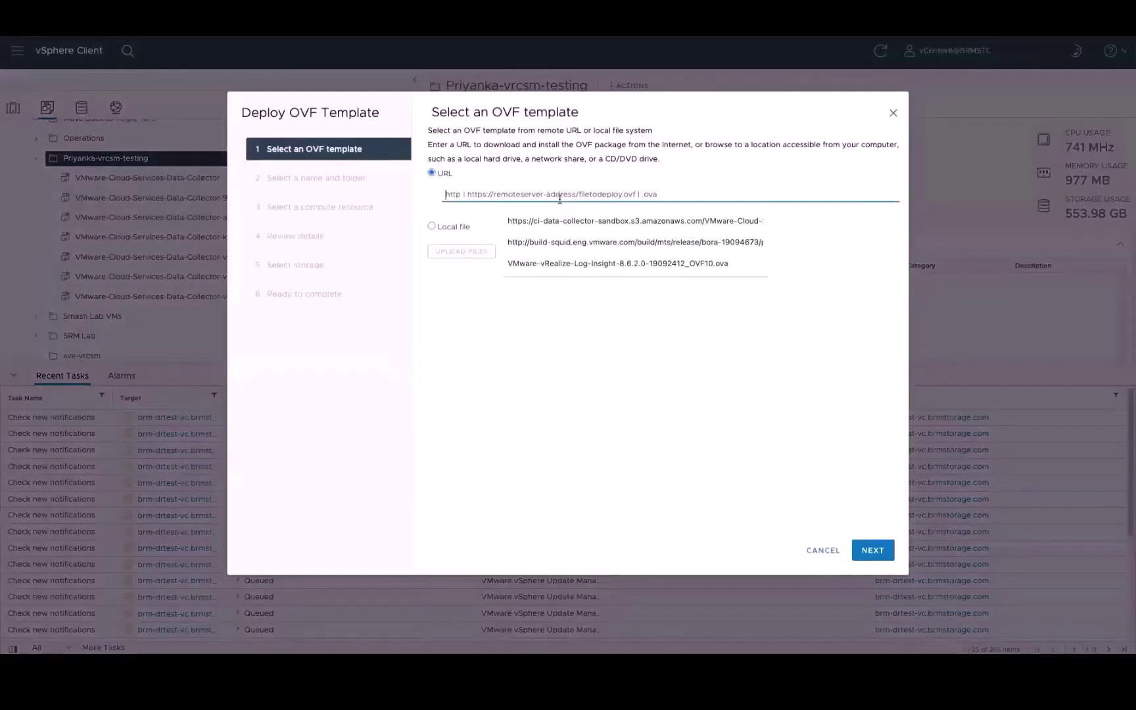
Load the Data Collector OVA from its URL, trust the certificate, and target GP Cluster 2 - NSX-V.
click(556, 218)
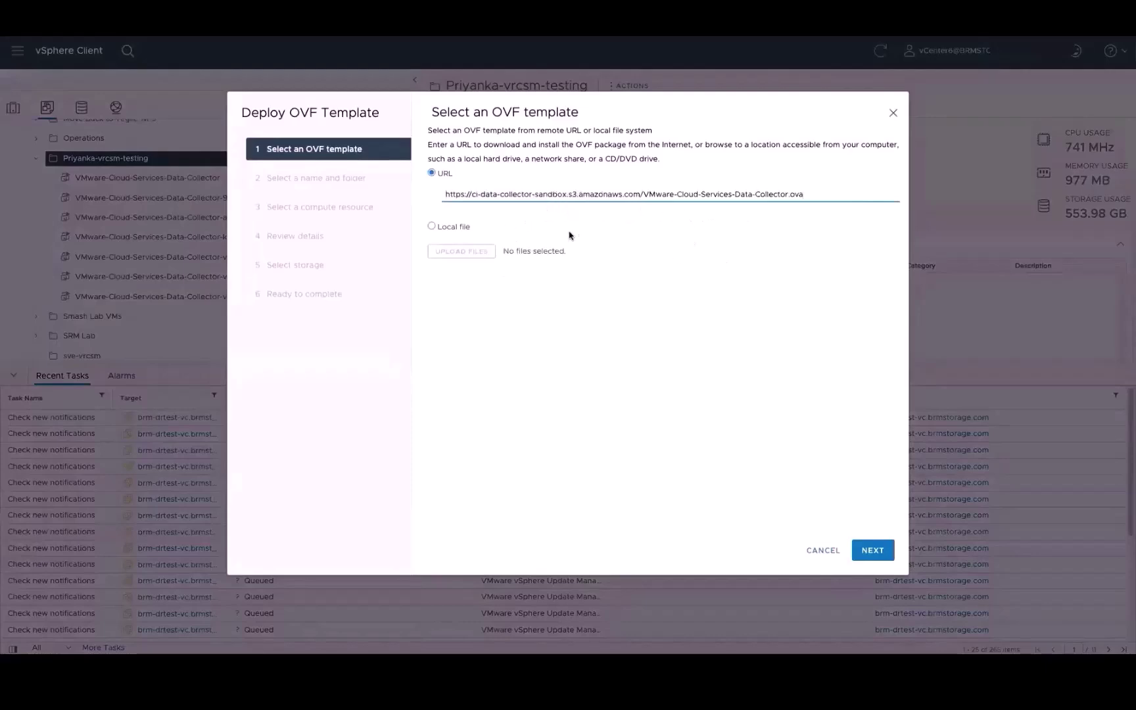
click(874, 552)
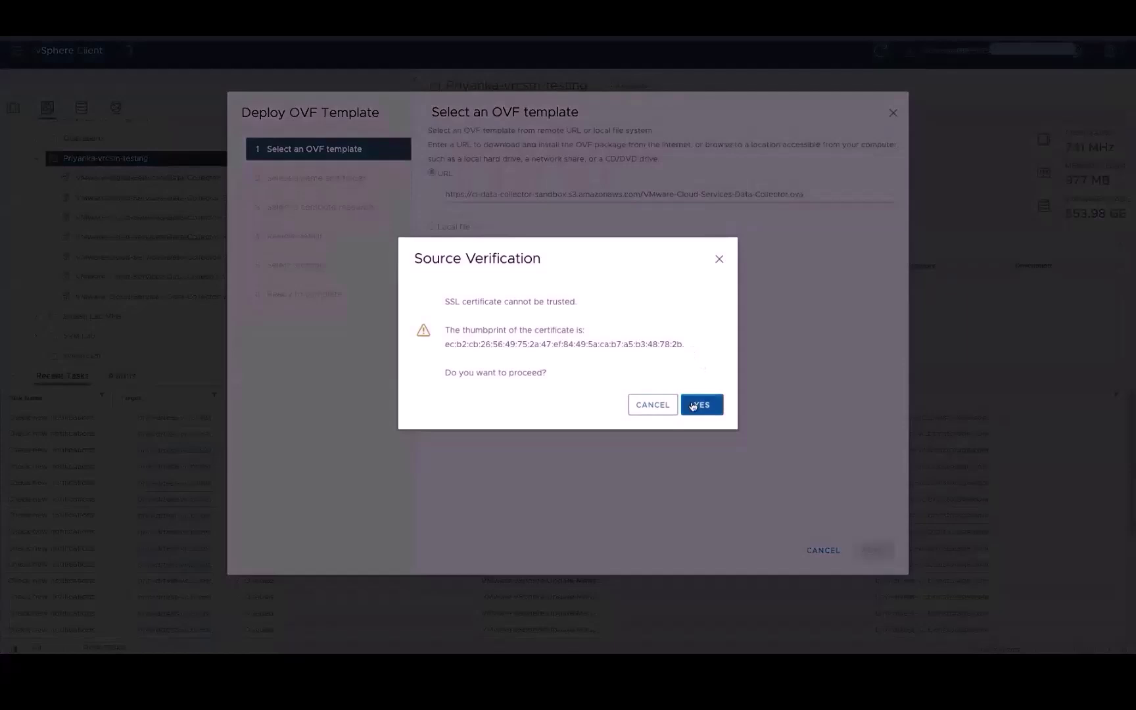
click(692, 404)
click(872, 551)
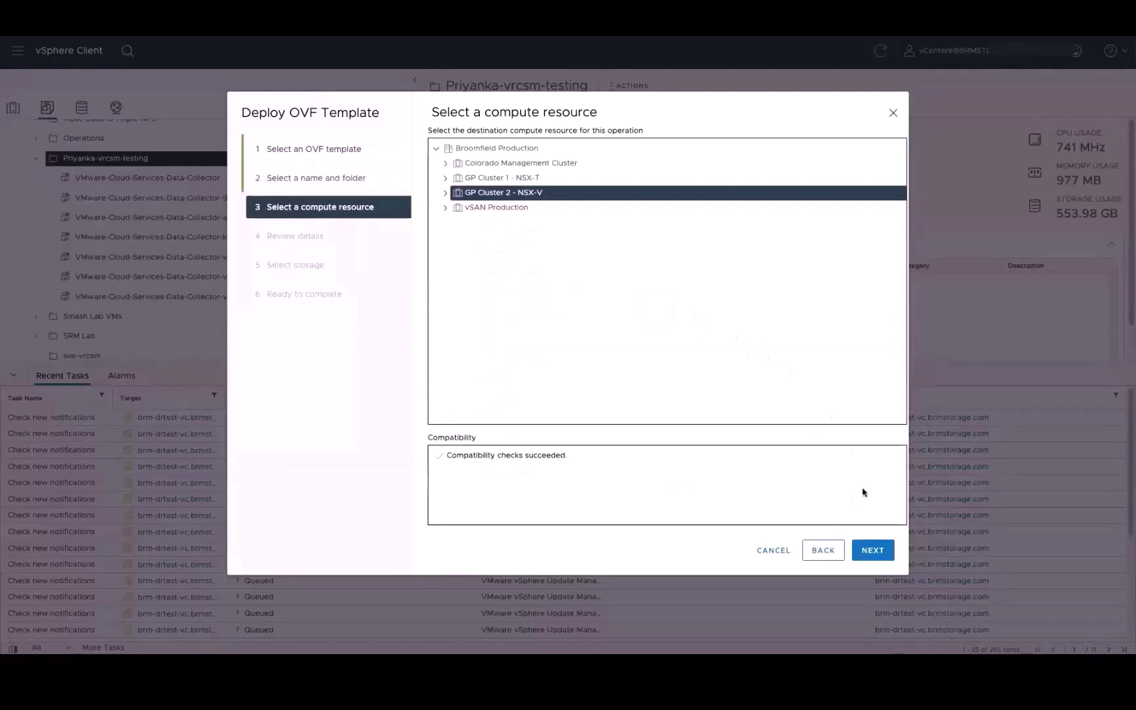
click(872, 550)
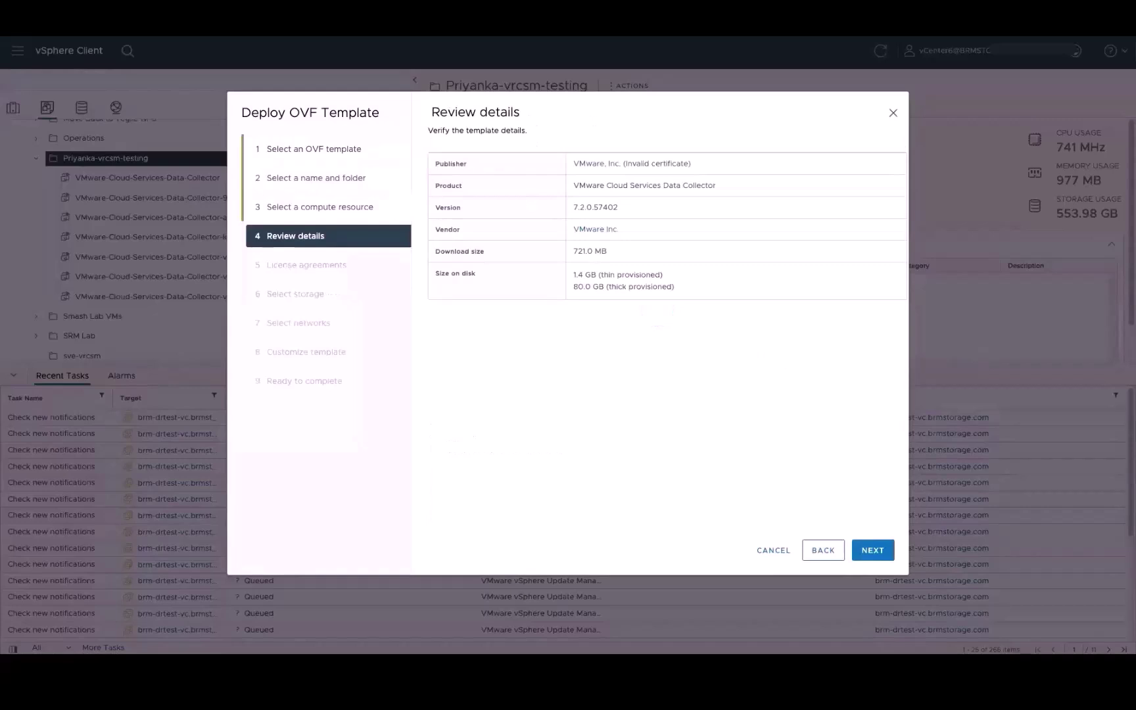
Accept the template details and license agreements, choose virt-esx storage, and keep the network mapping.
click(876, 549)
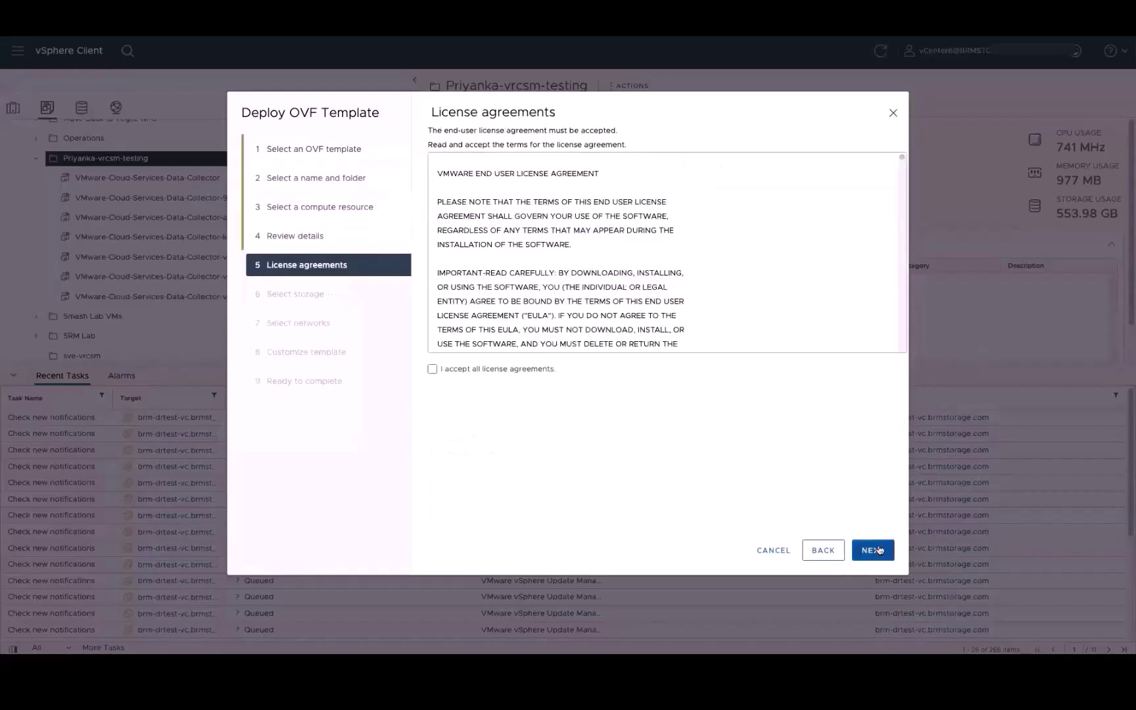
click(434, 370)
click(867, 553)
click(440, 256)
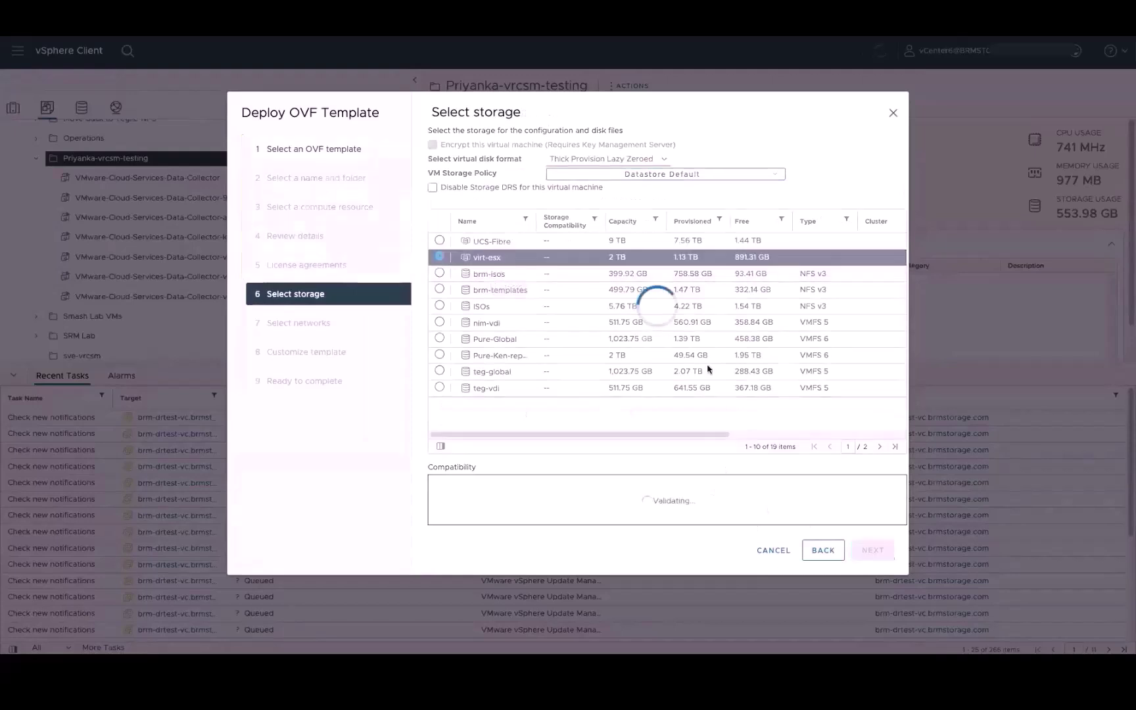
click(874, 551)
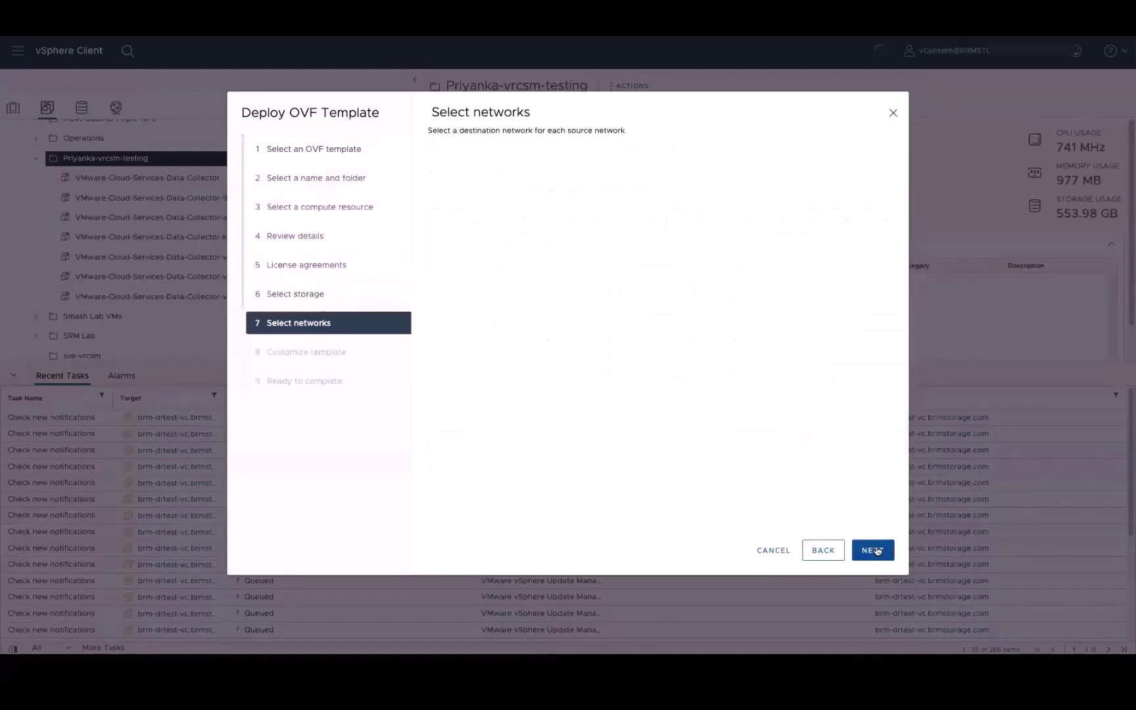
click(874, 553)
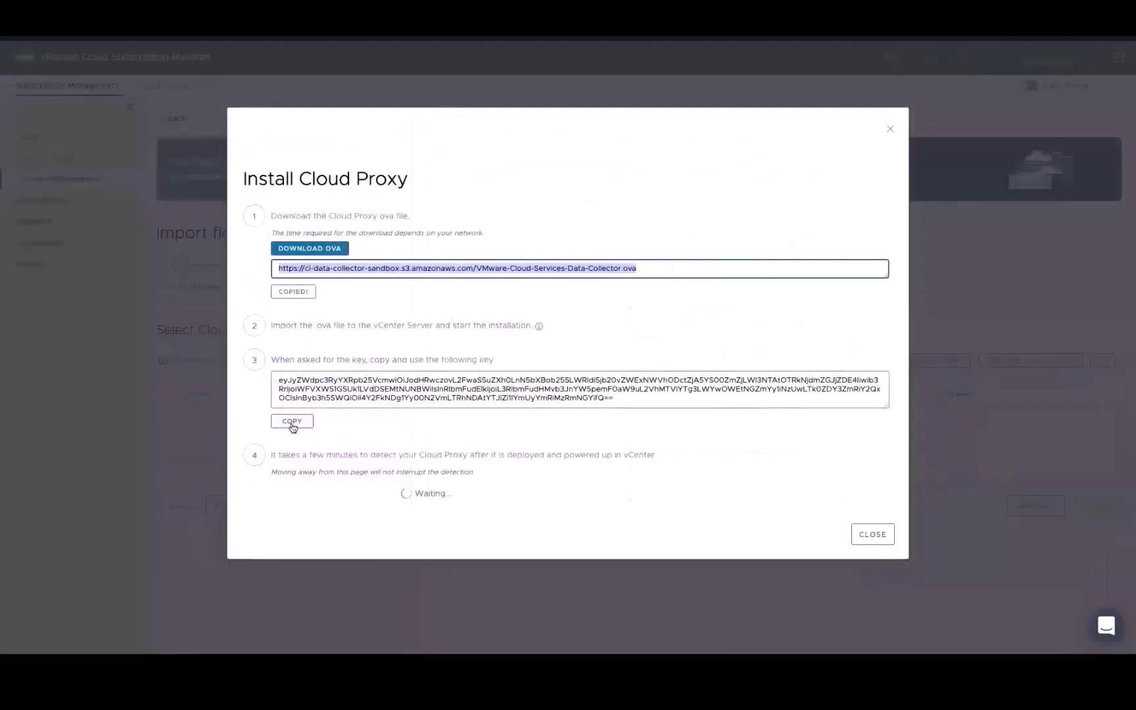
Copy the cloud proxy's one-time key and paste it into the template's OTK field.
click(294, 422)
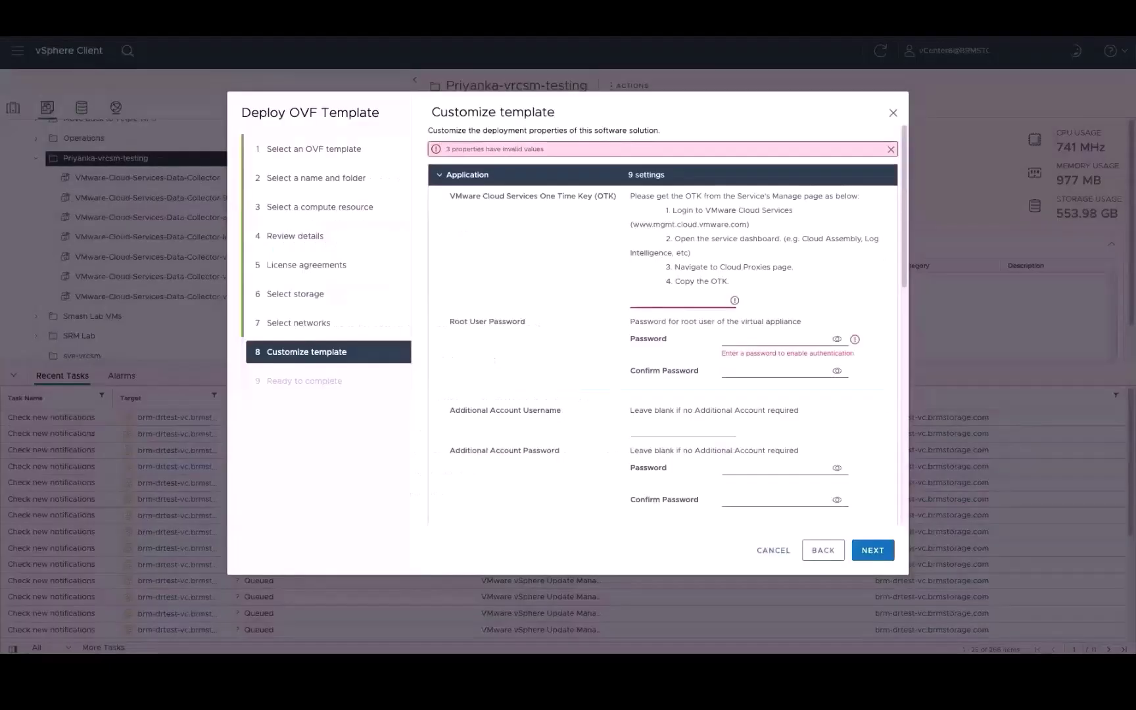
click(651, 299)
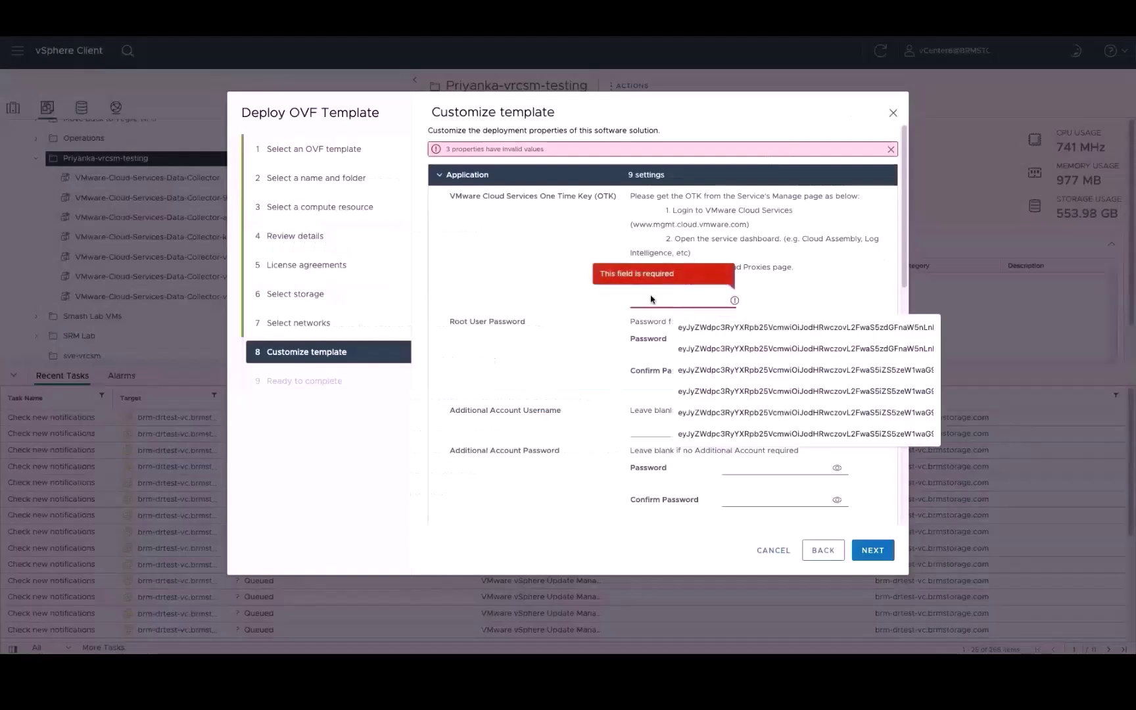
key(ctrl+v)
Set and confirm the root password, and name the cloud proxy sve-vrli-1.
click(738, 340)
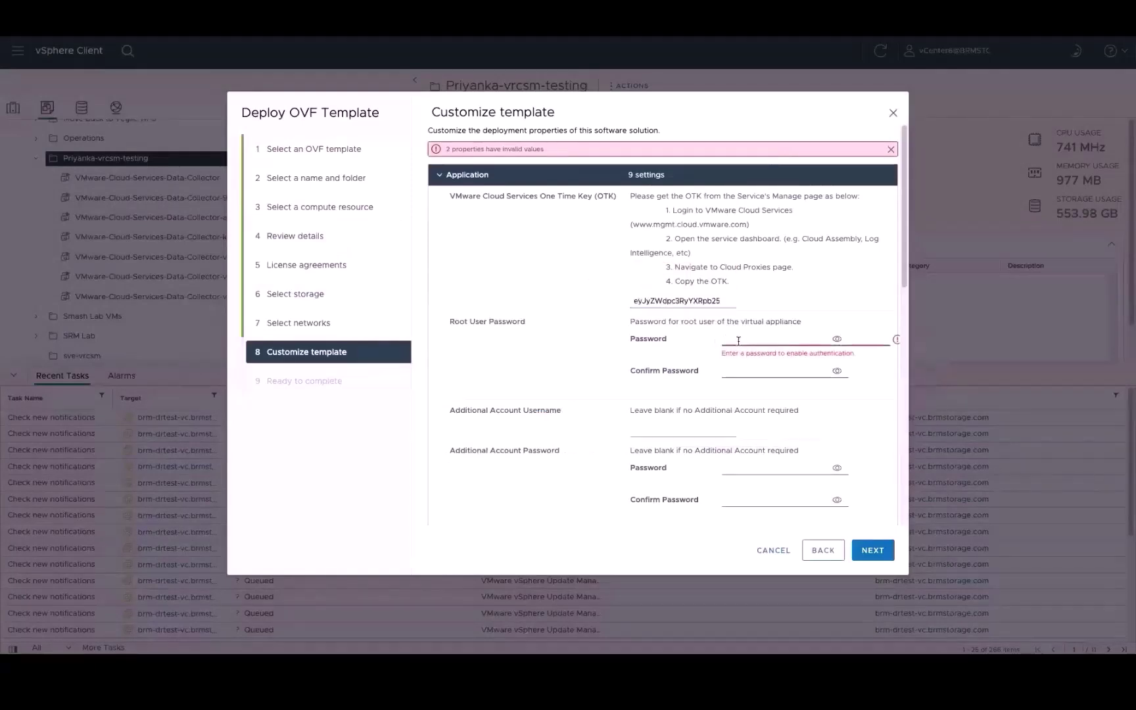
text(••••••••)
click(762, 375)
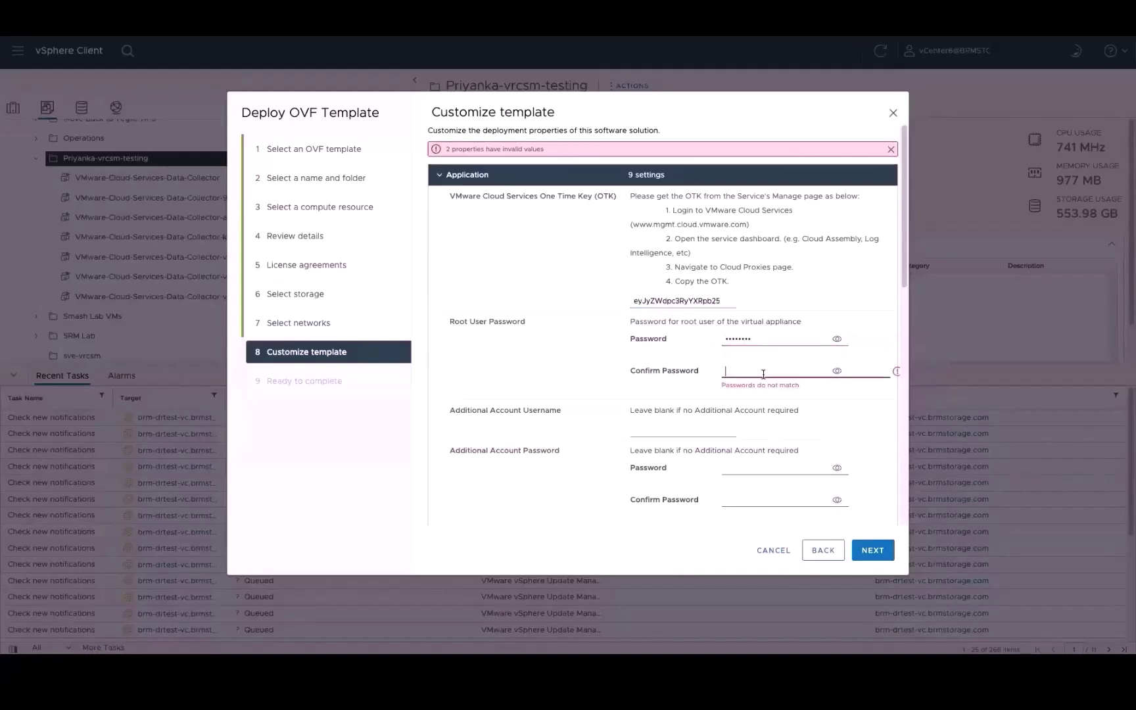
text(••••••••)
scroll(770, 397, down, 3)
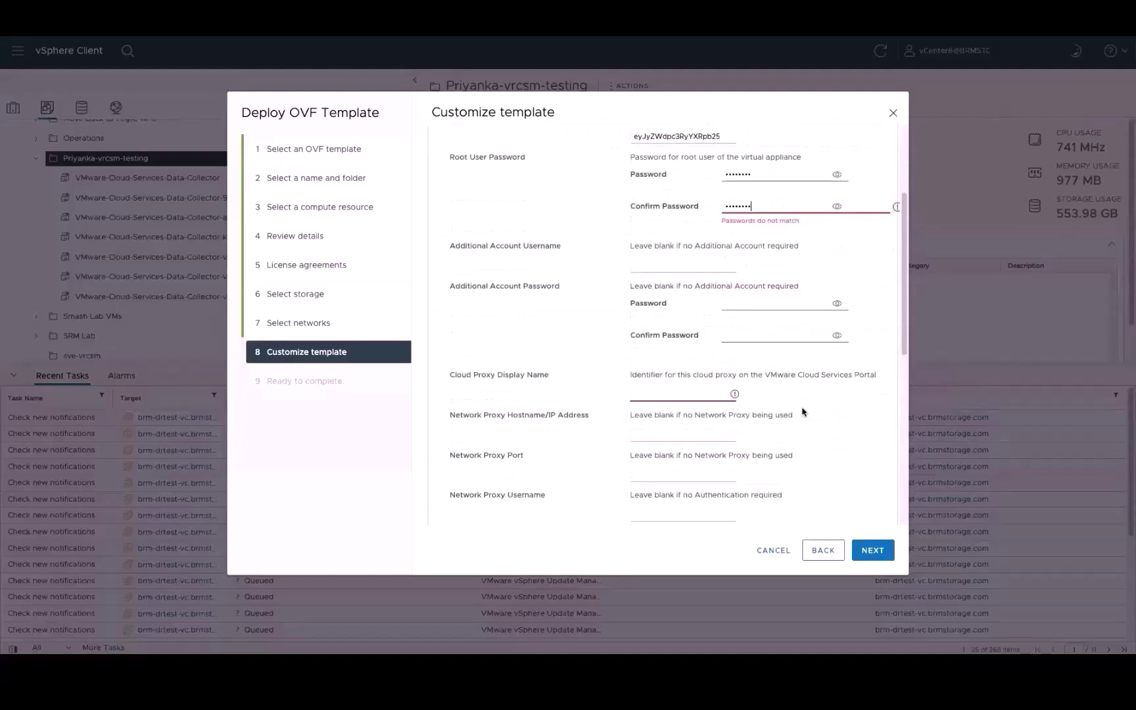
click(670, 388)
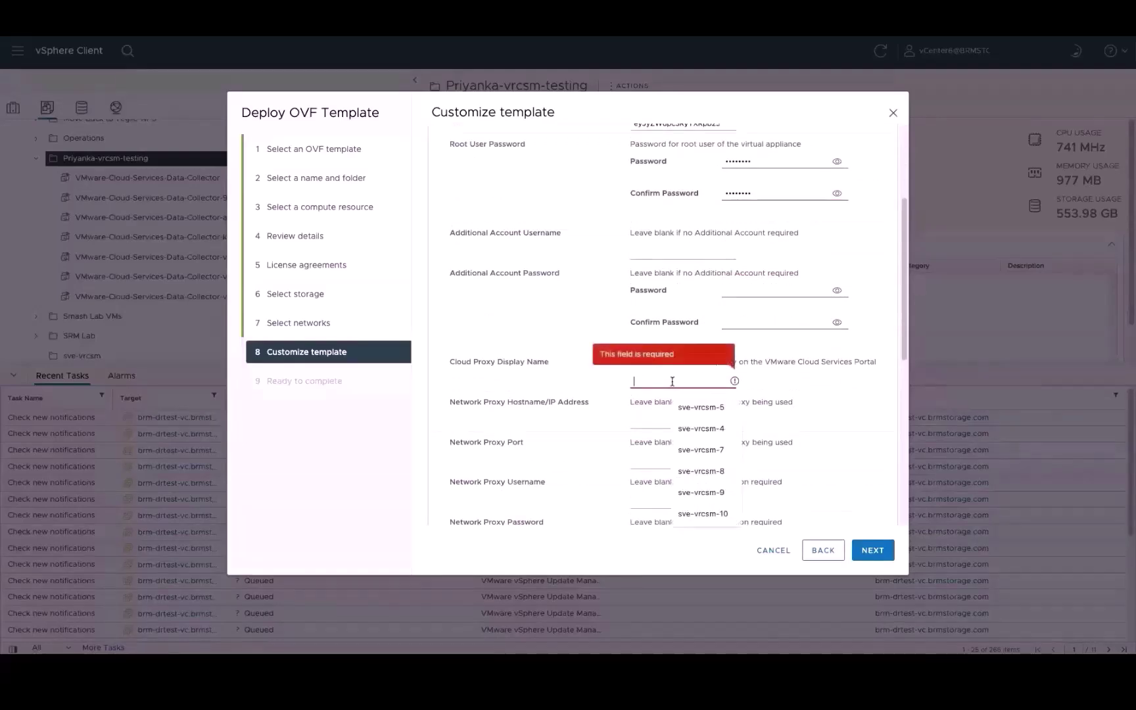
text(sve-vrli-1)
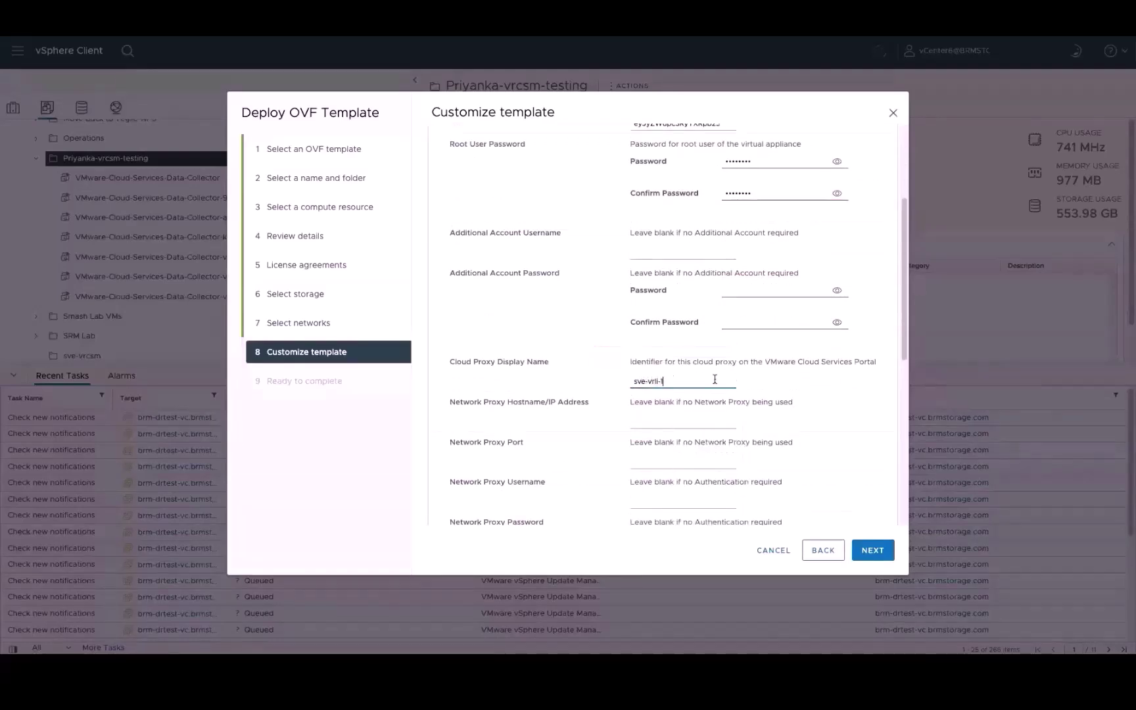
click(877, 552)
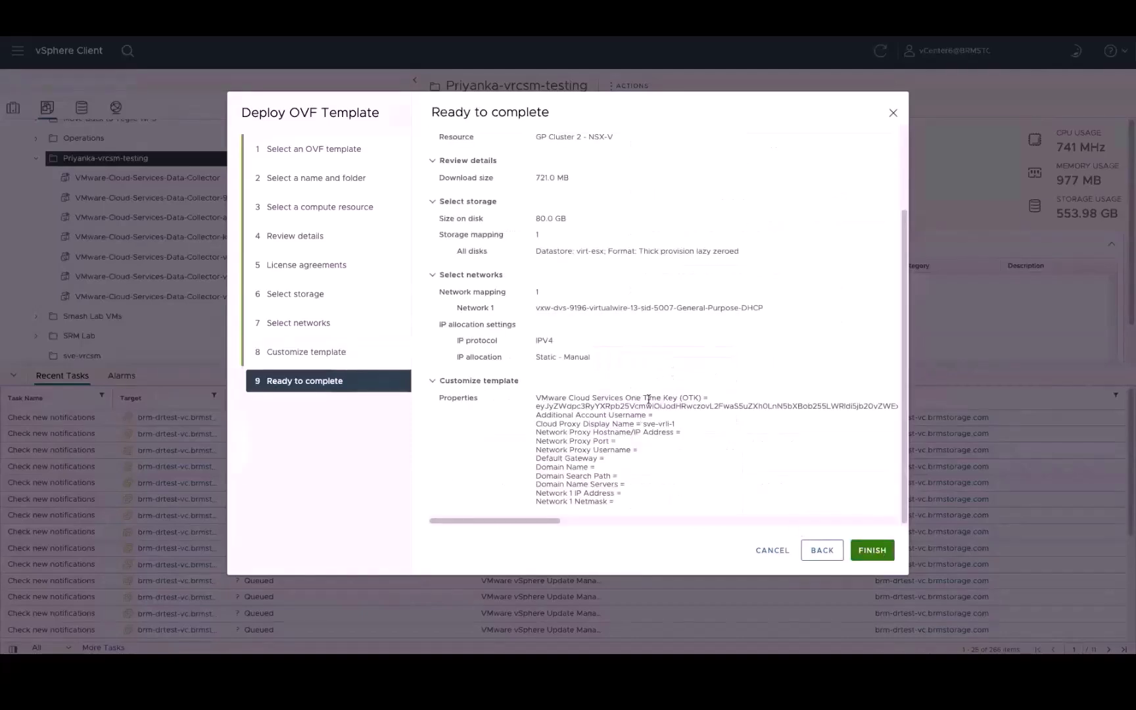
Finish the deployment and select VMware-Cloud-Services-Data-Collector-vrli-sve-1 in the inventory.
click(863, 552)
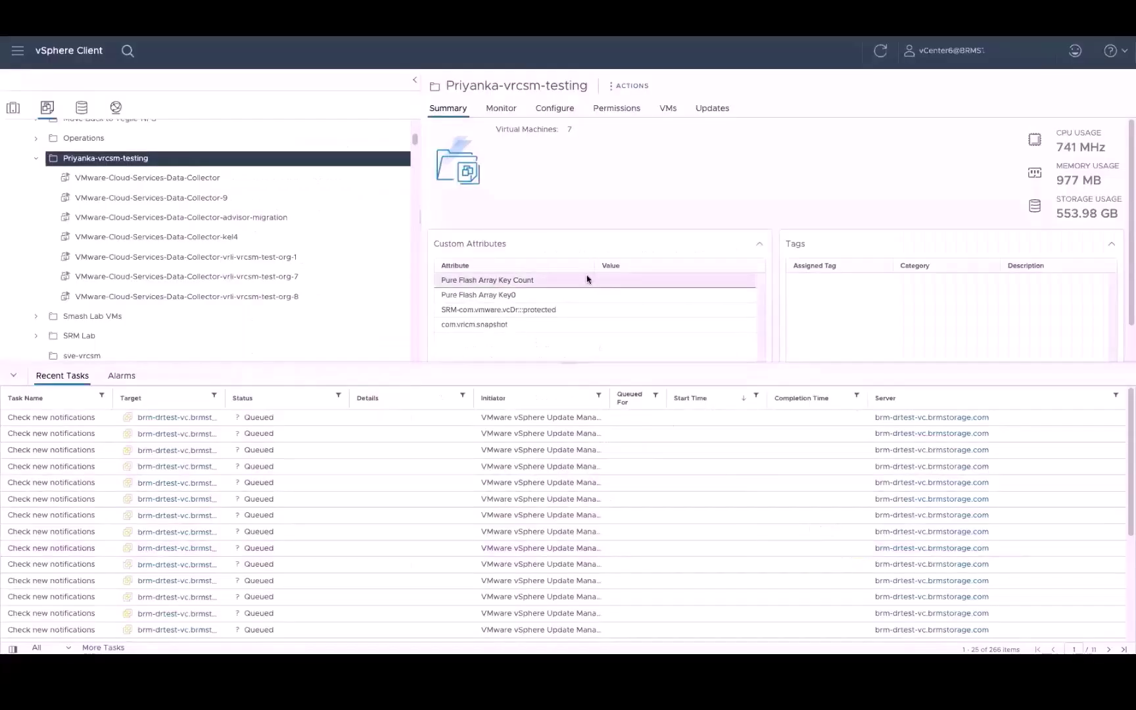
click(246, 256)
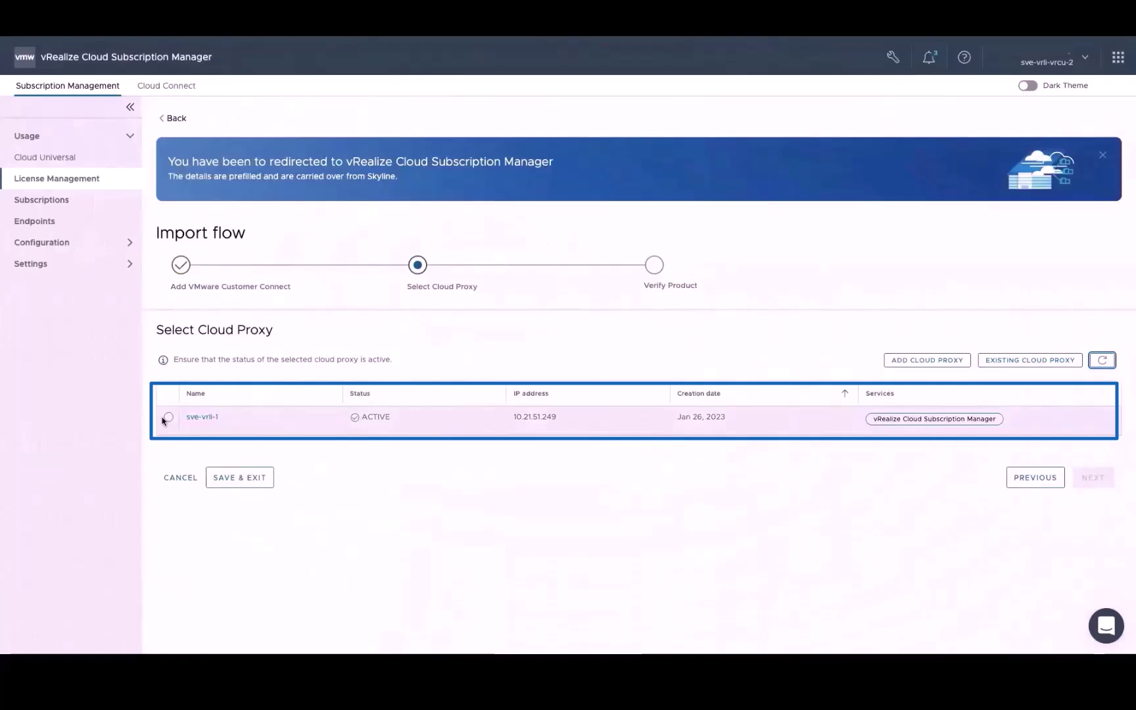
Choose the ACTIVE sve-vrli-1 cloud proxy for the import and advance to product verification.
click(165, 419)
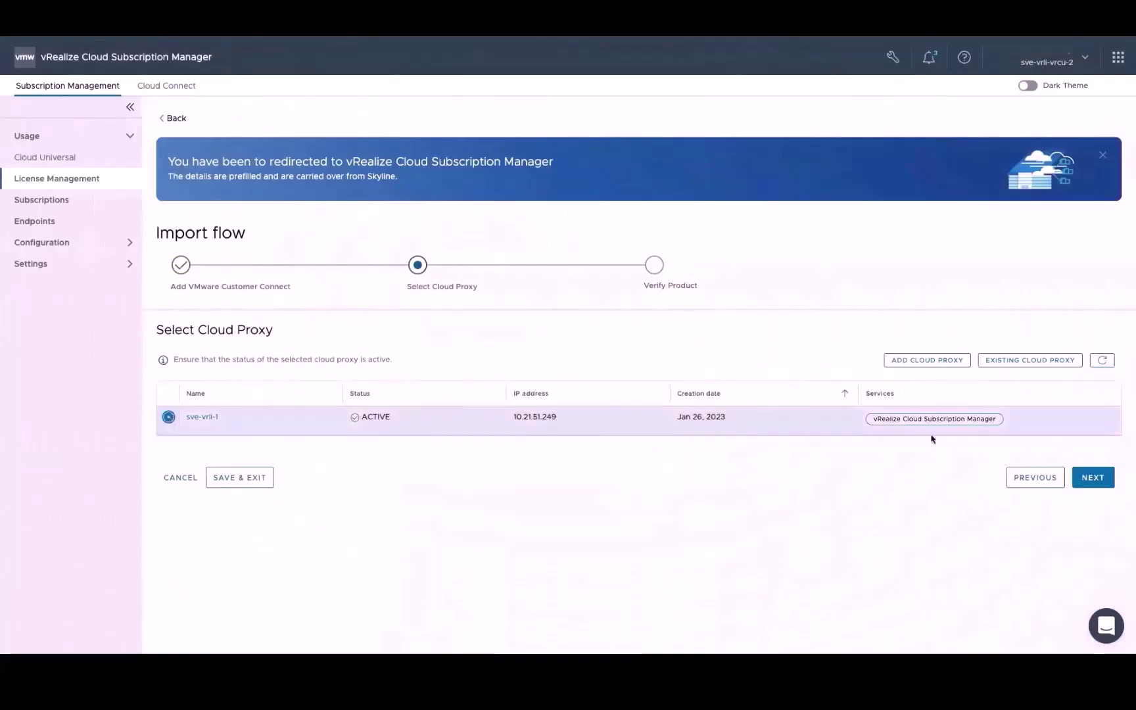
click(1092, 478)
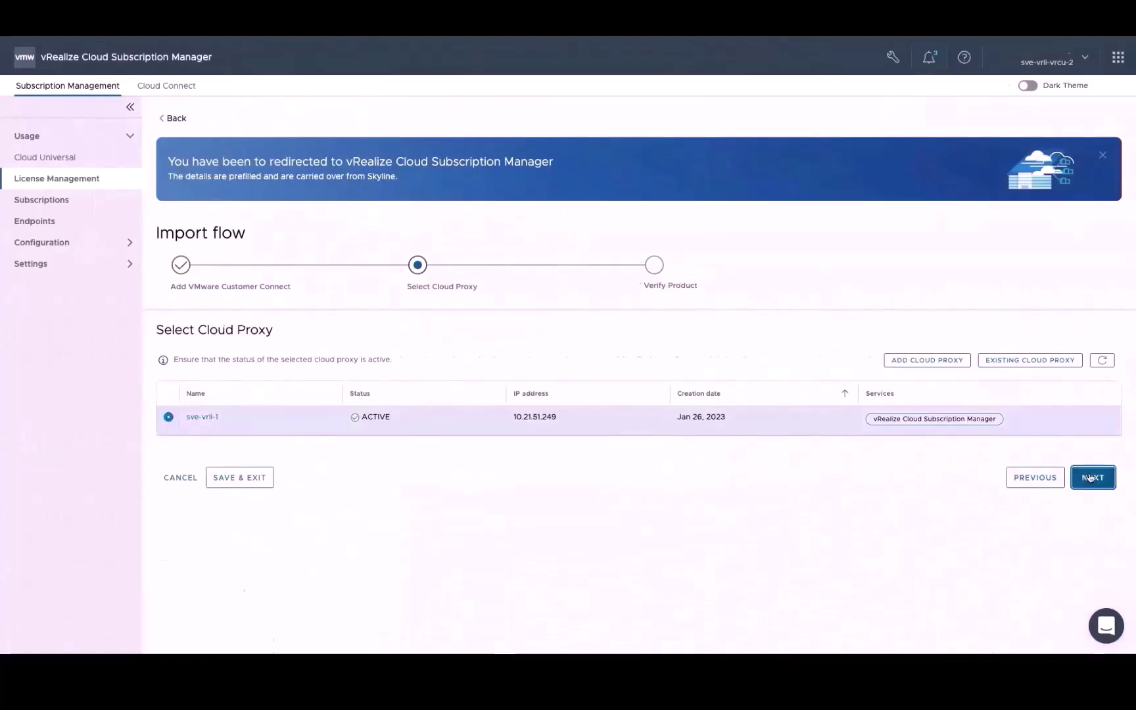
Enter the Log Insight admin password for brm-loginsight.brmstorage.com and confirm validation succeeds.
text(••••)
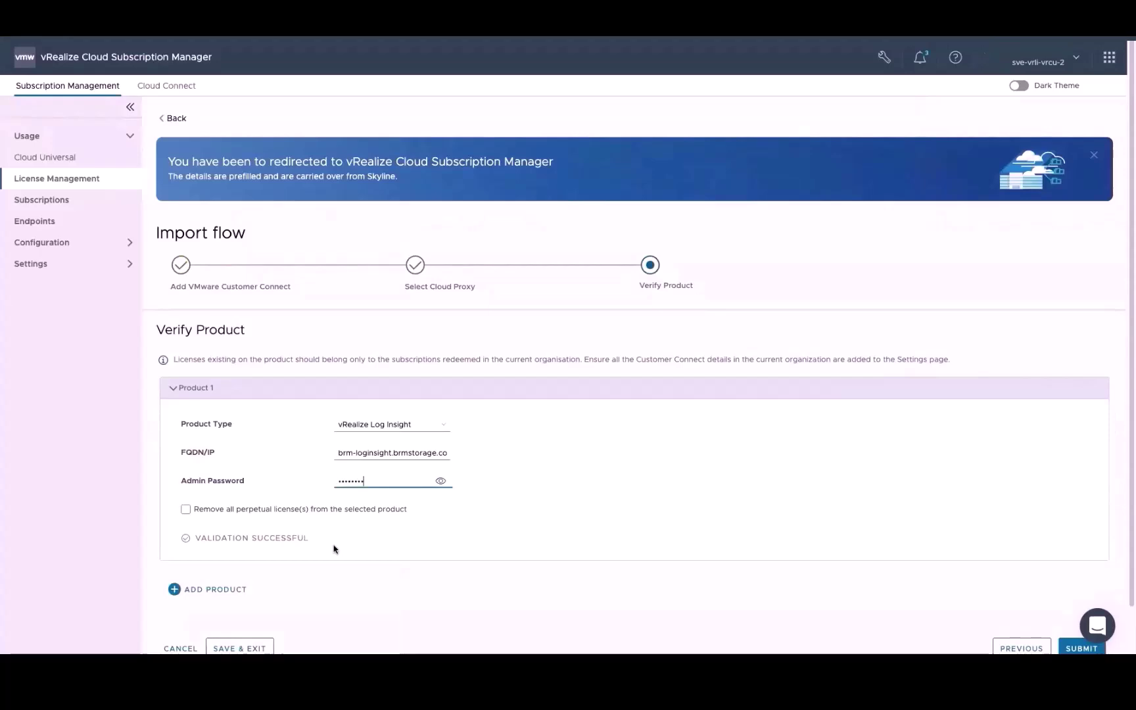
scroll(316, 559, down, 2)
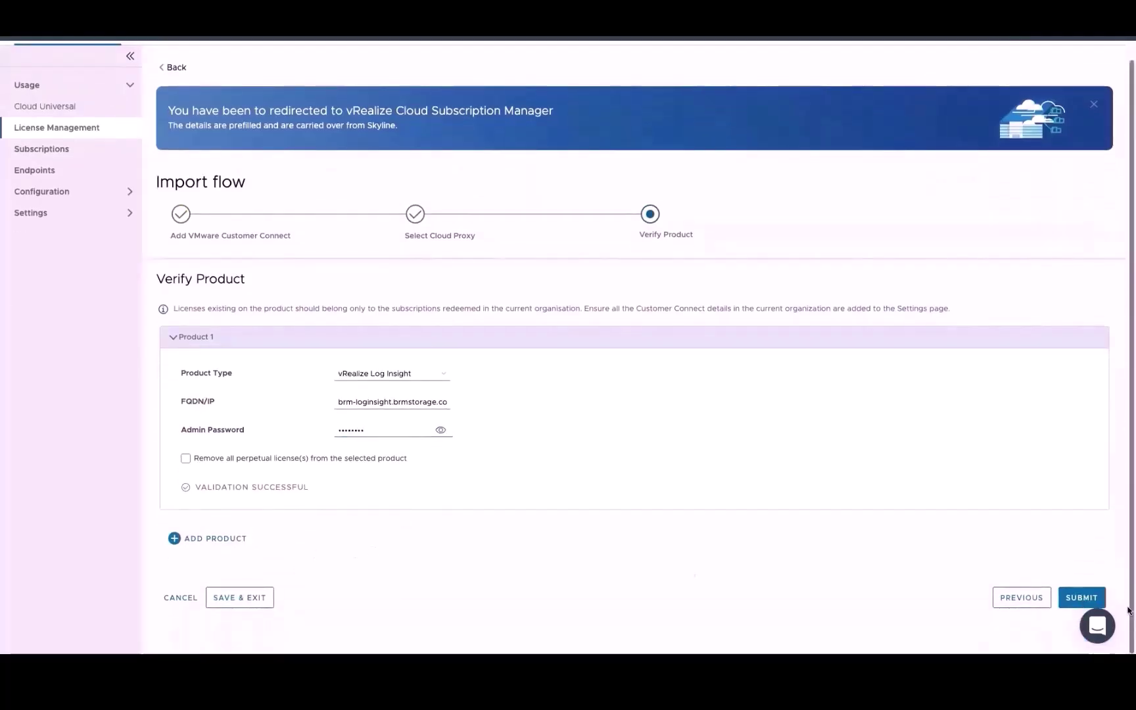
Submit the Log Insight import, review its step-by-step progress, and close the Complete summary.
click(1081, 597)
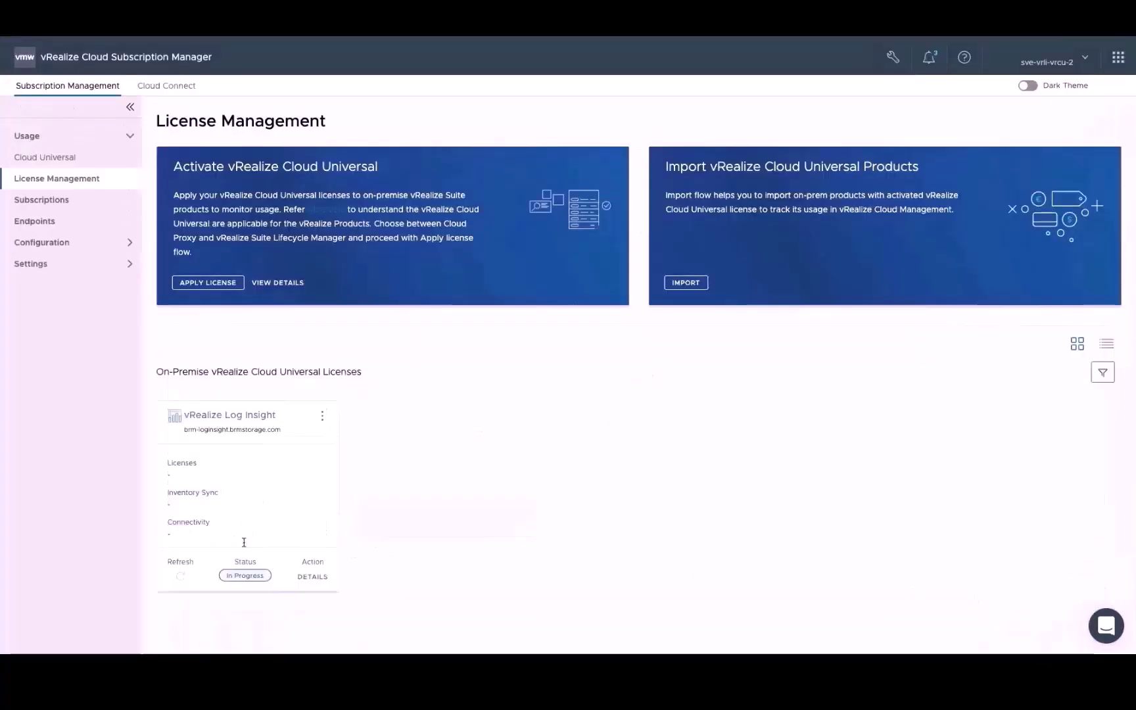
click(316, 579)
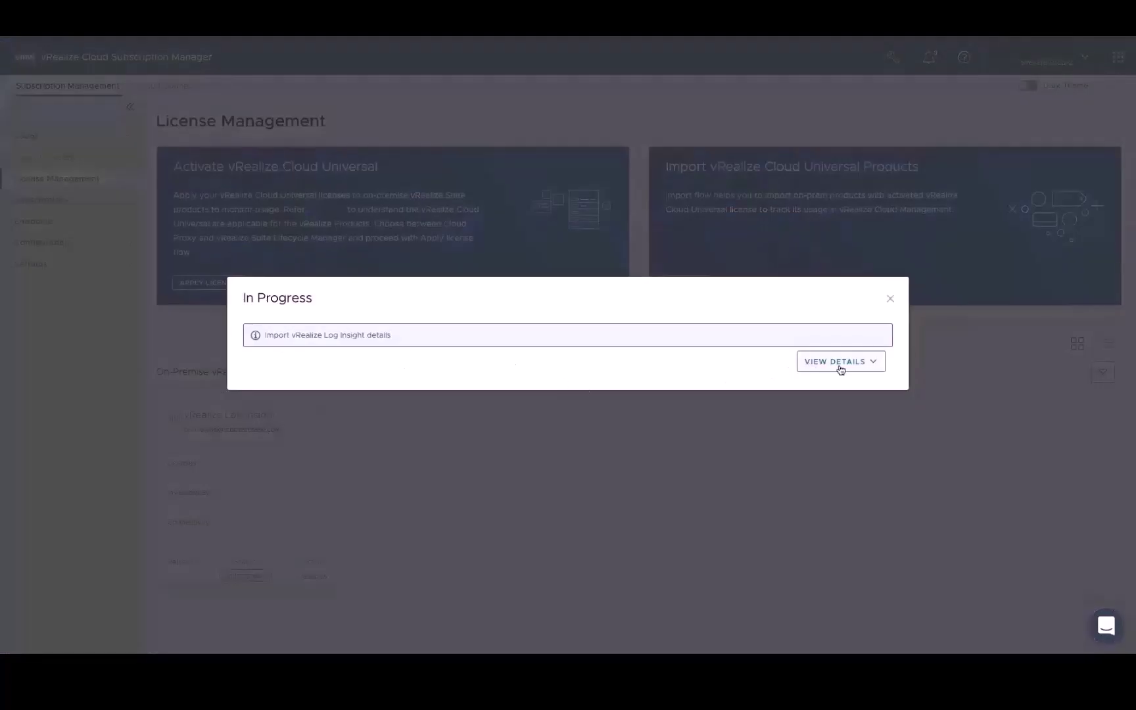
click(840, 366)
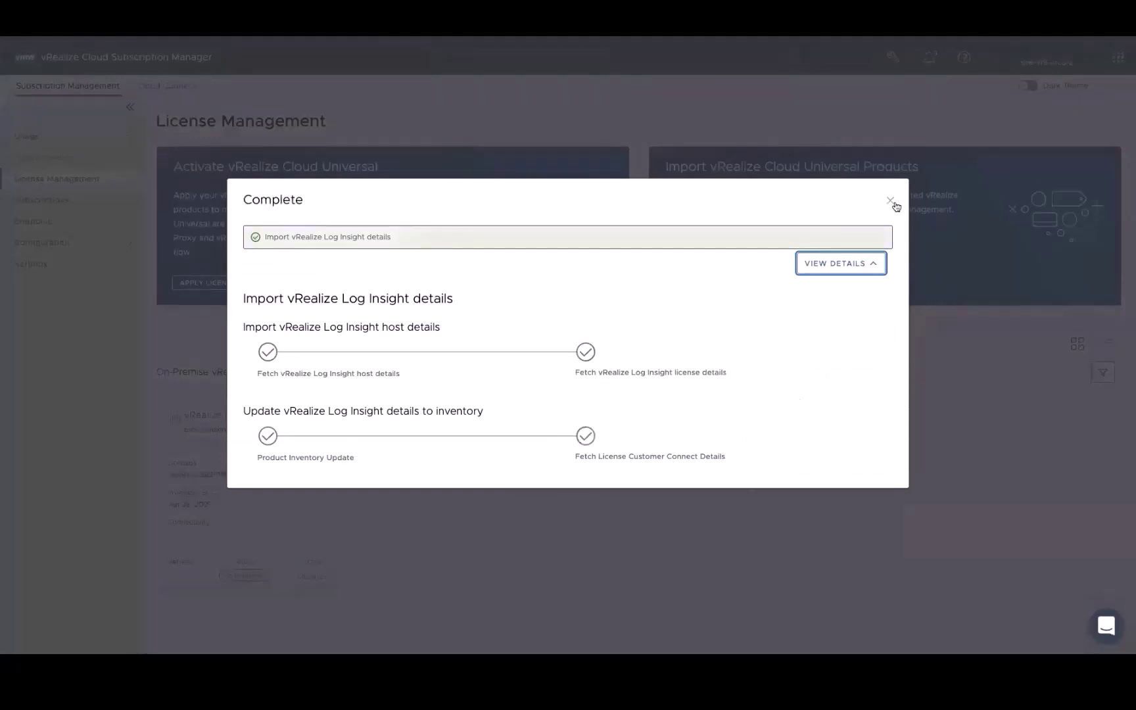
click(891, 200)
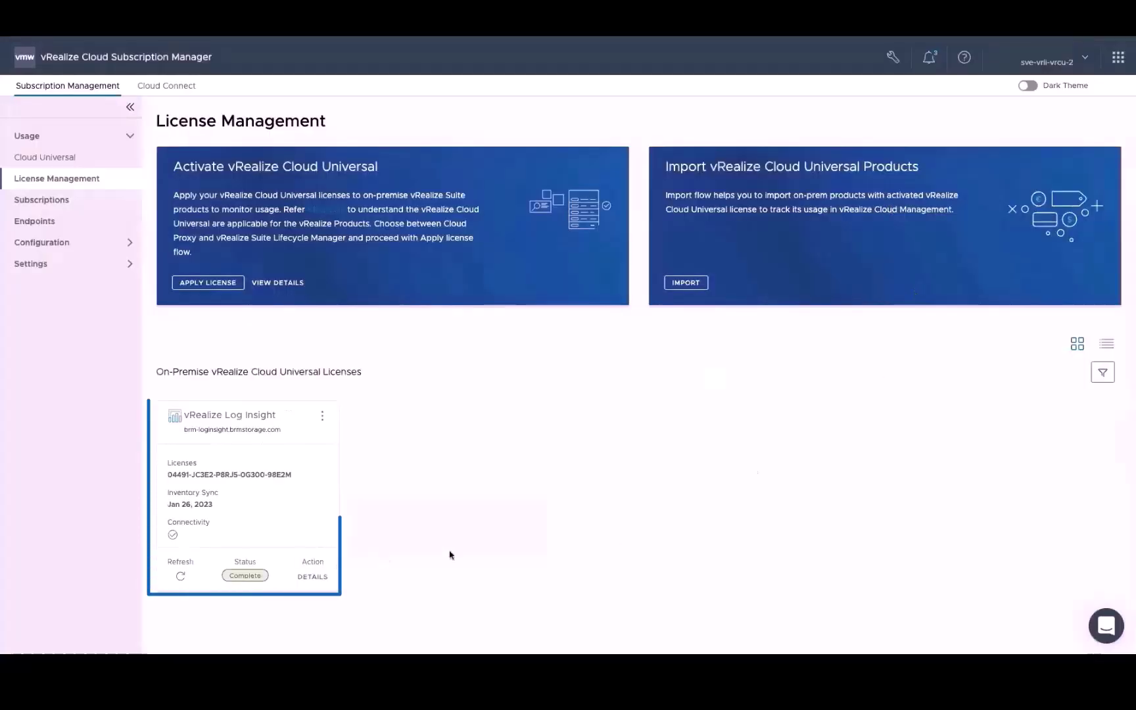
Switch Subscription Manager to the organization found by filtering the organization list with 'vrli'.
click(1091, 62)
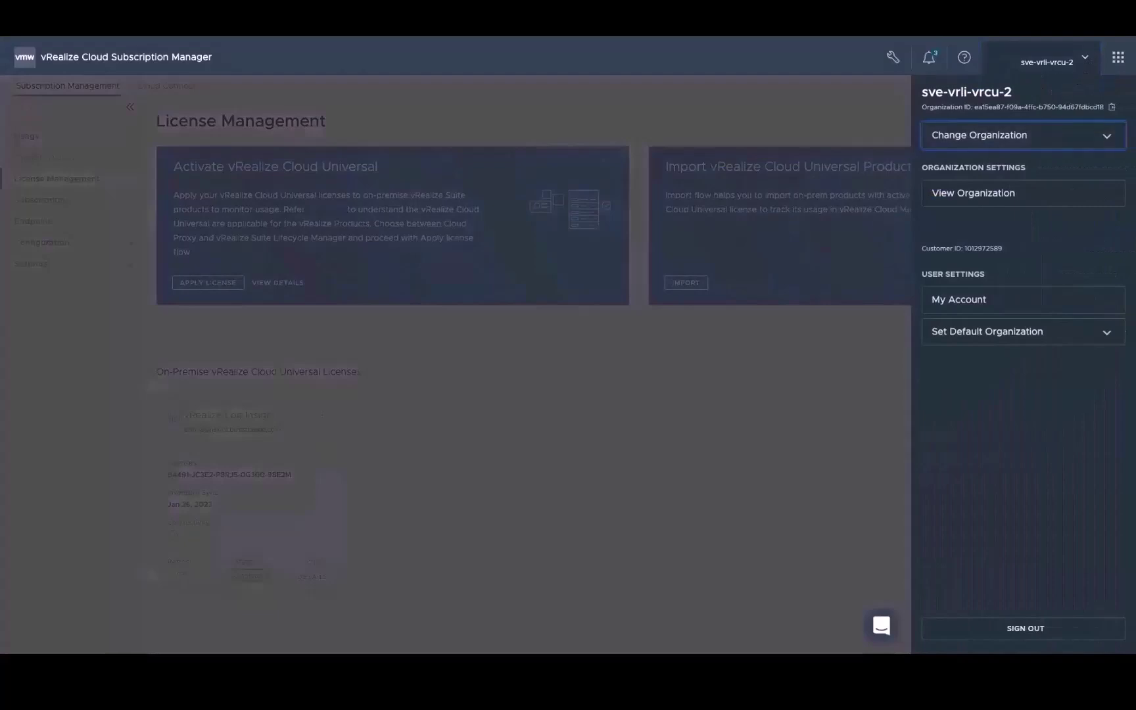
click(992, 136)
text(vrli)
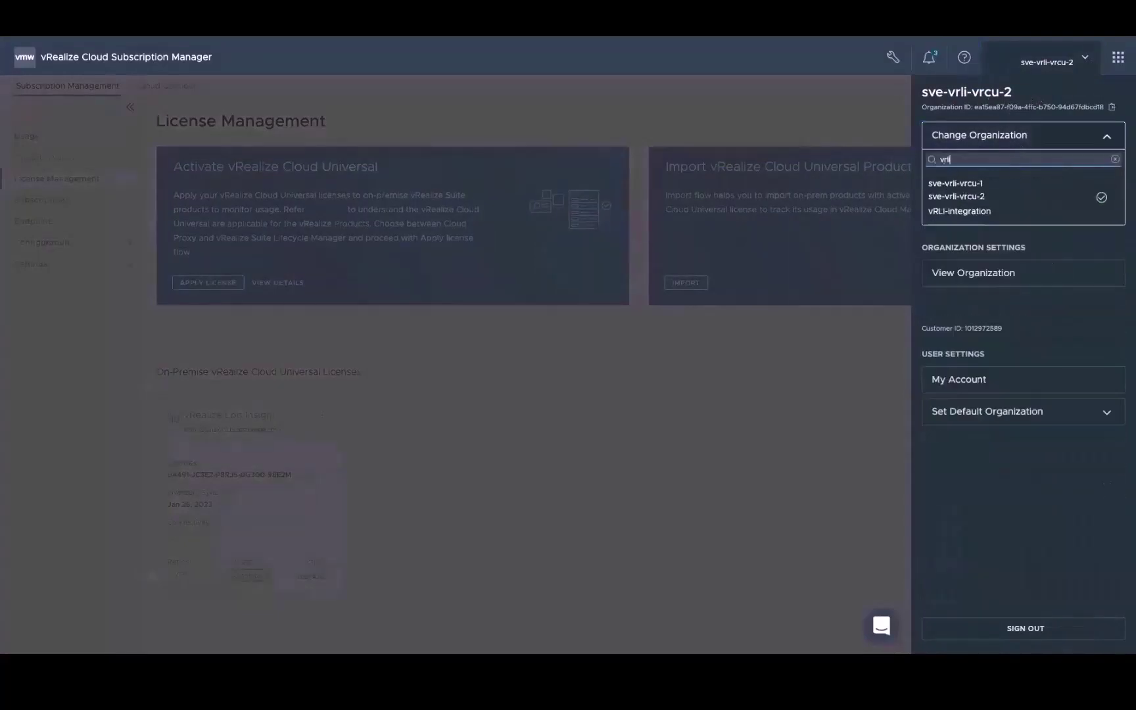
click(953, 183)
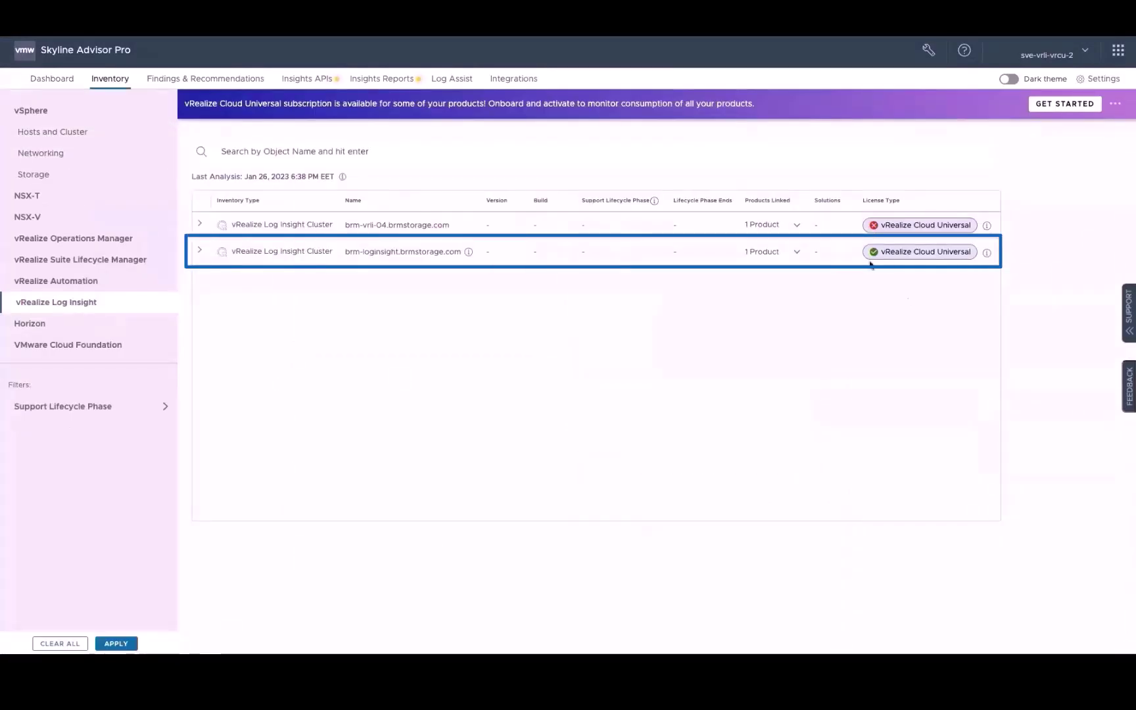
Open the VMware cloud services apps grid, then close it again.
click(1117, 51)
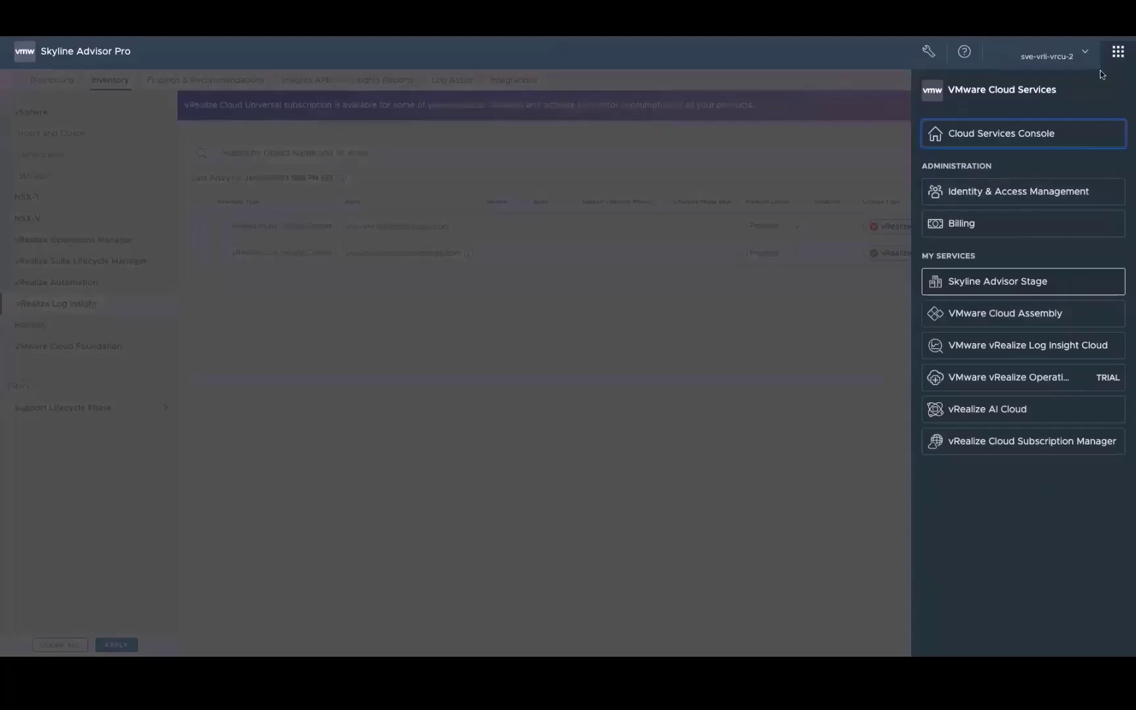
click(1119, 51)
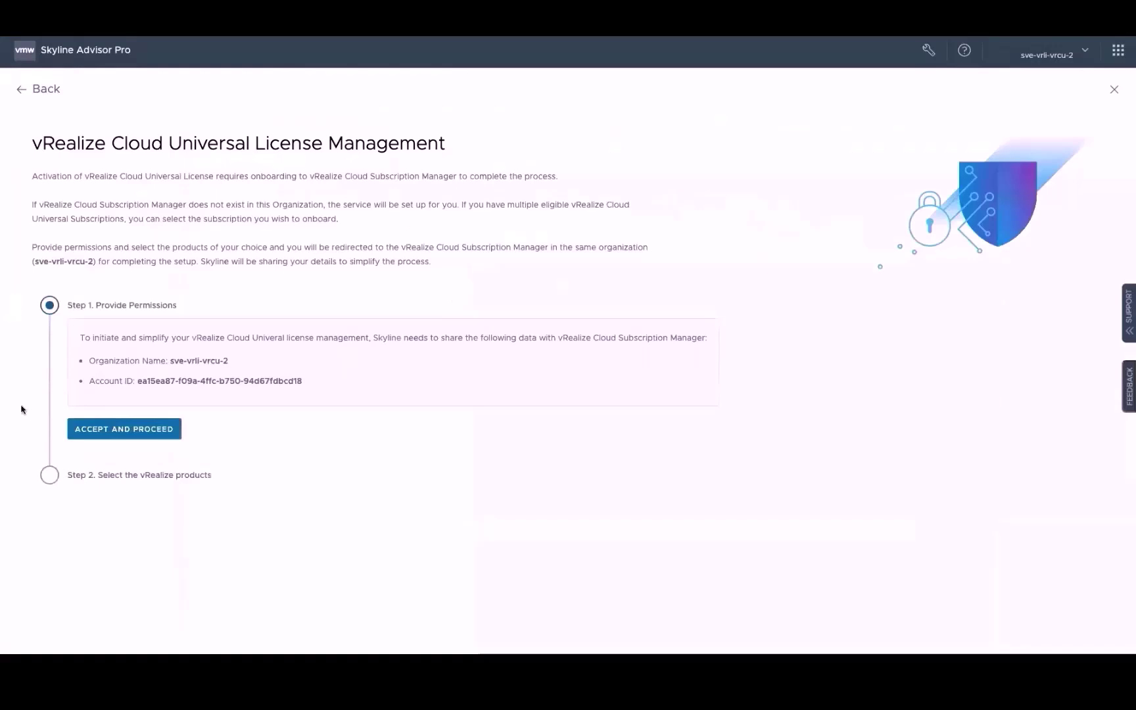
Accept data sharing, exclude Log Insight and brm-vrops, and proceed with vrcu-vra3 and vrcu-vrops3.
click(137, 429)
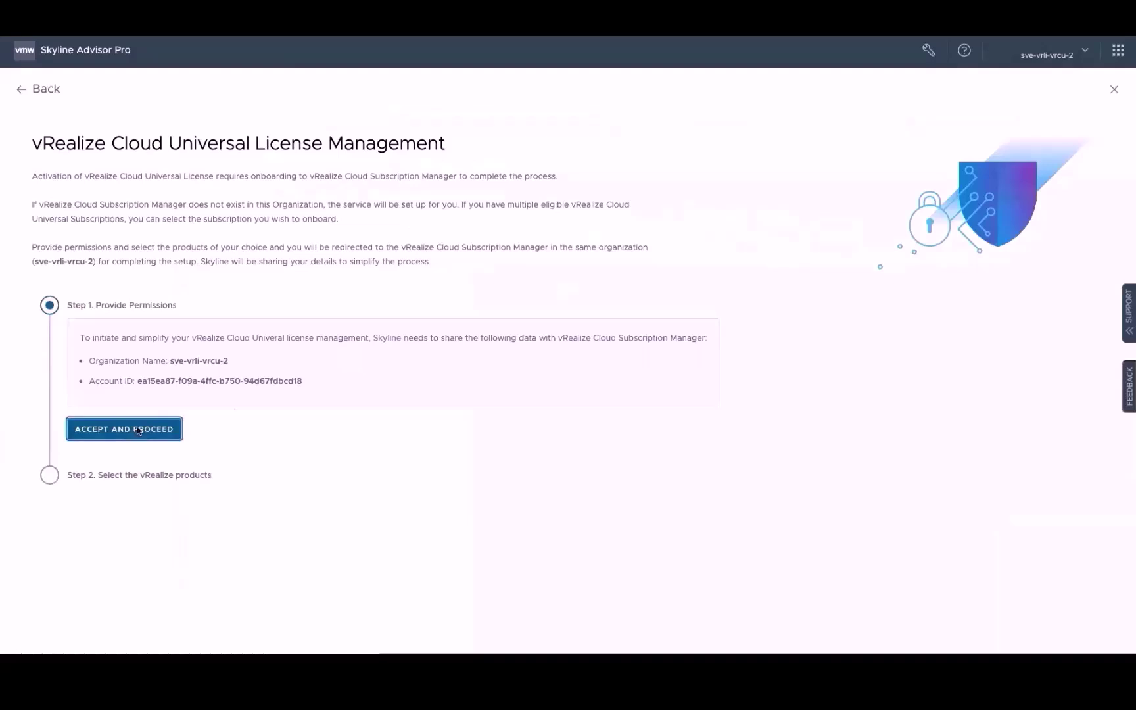
click(80, 436)
click(80, 458)
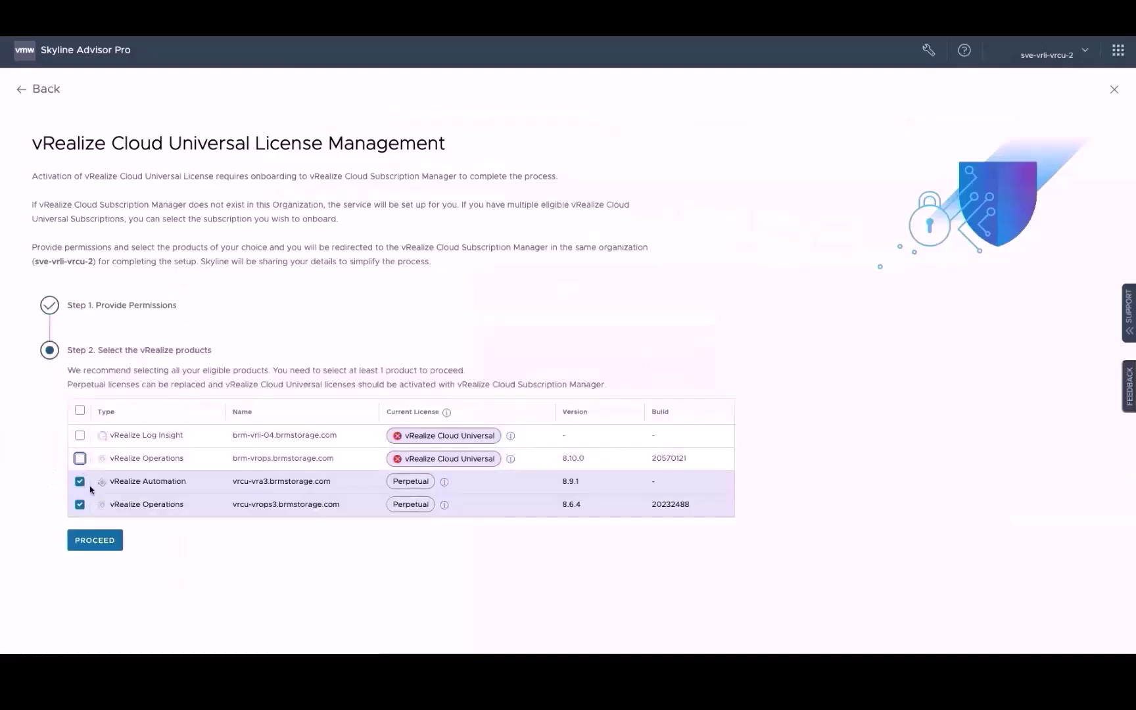
click(109, 543)
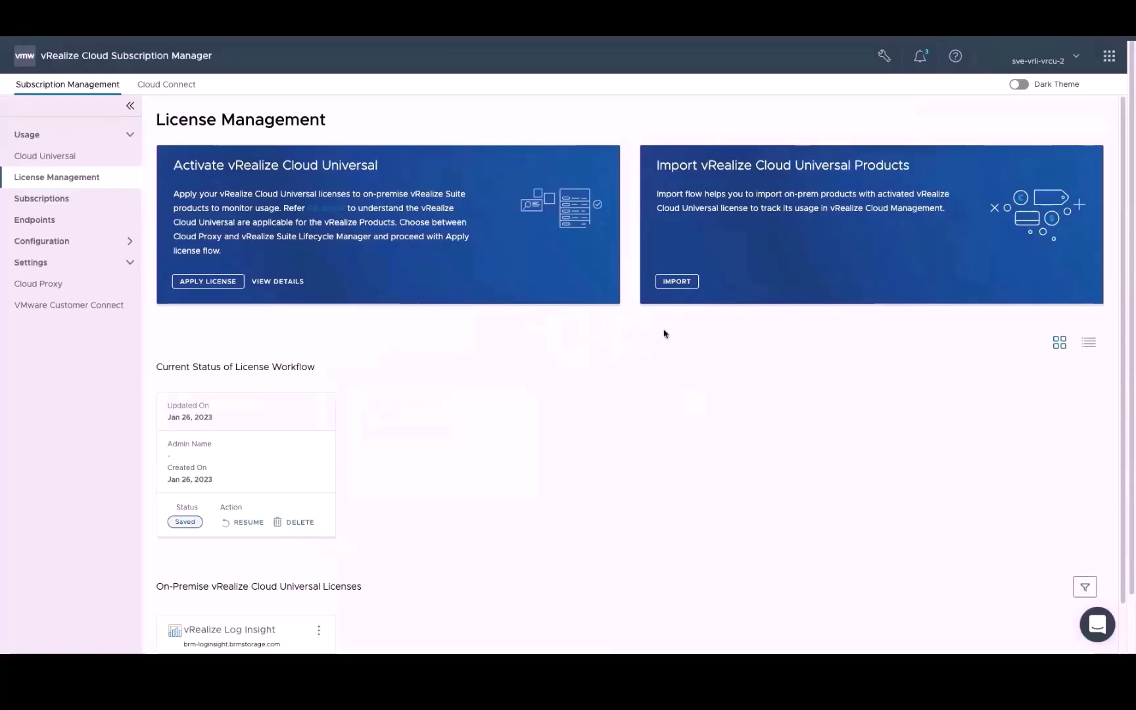
Start Apply License, confirm Customer Connect, and select the Advanced per-CPU license expiring Jan 10, 2024.
click(206, 282)
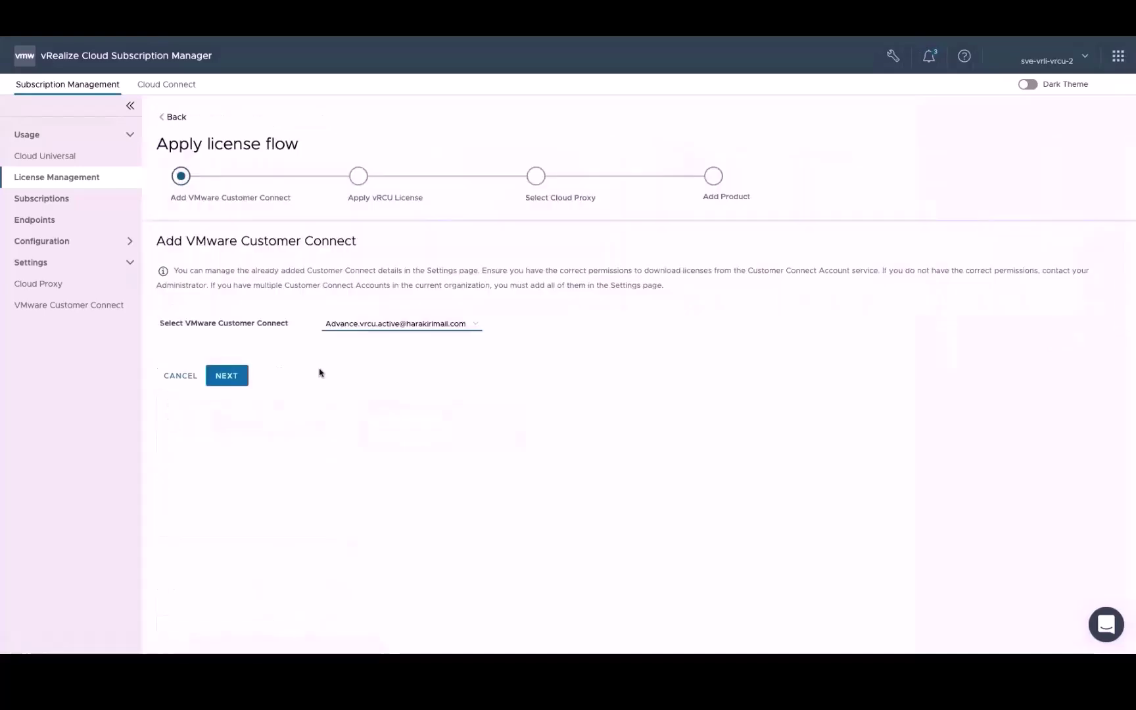
click(248, 380)
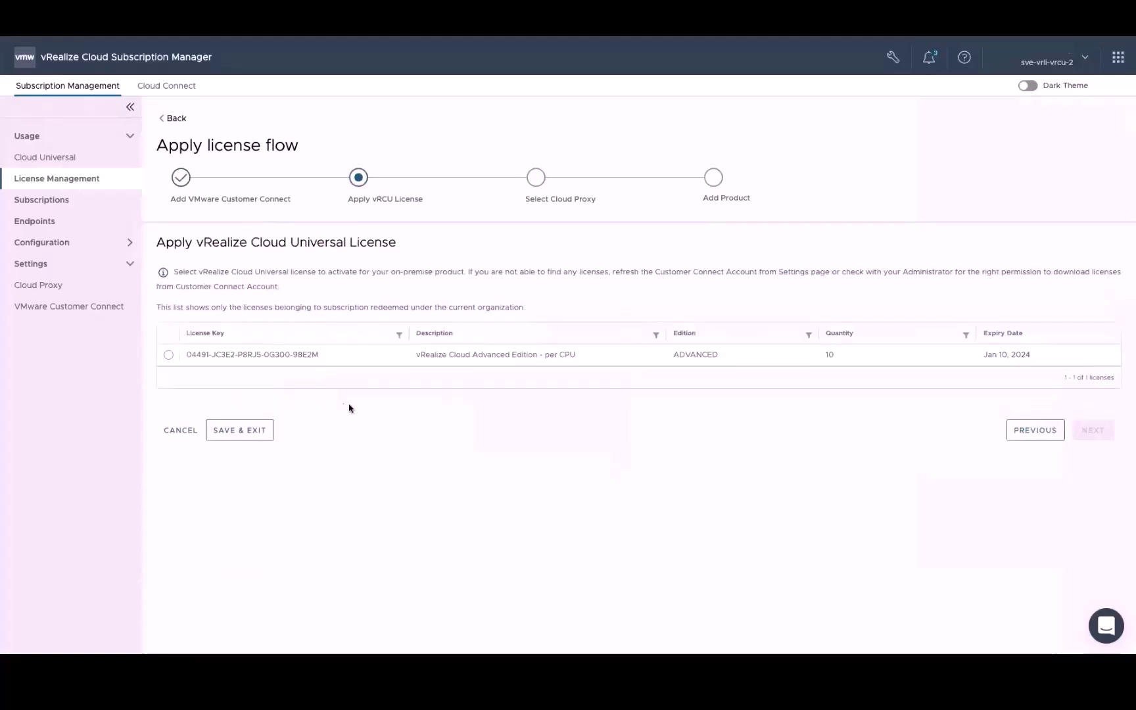
click(169, 355)
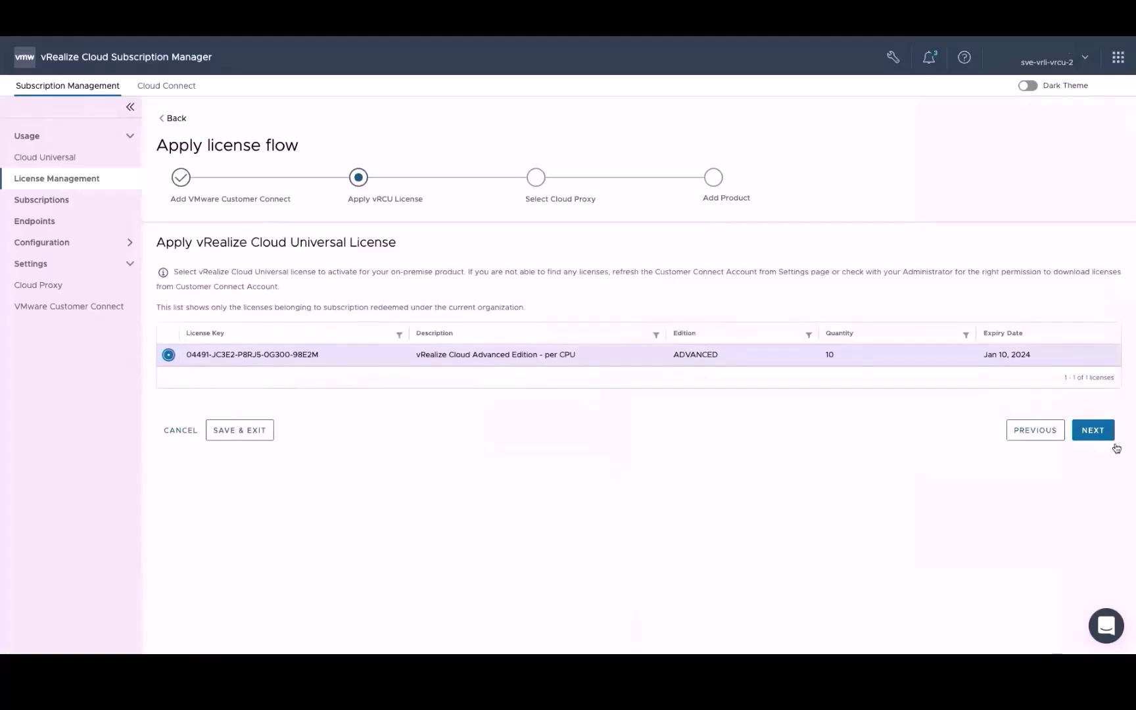
Assign the sve-vrli-1 cloud proxy and continue to Add Product with vrcu-vra3 Automation.
click(1114, 439)
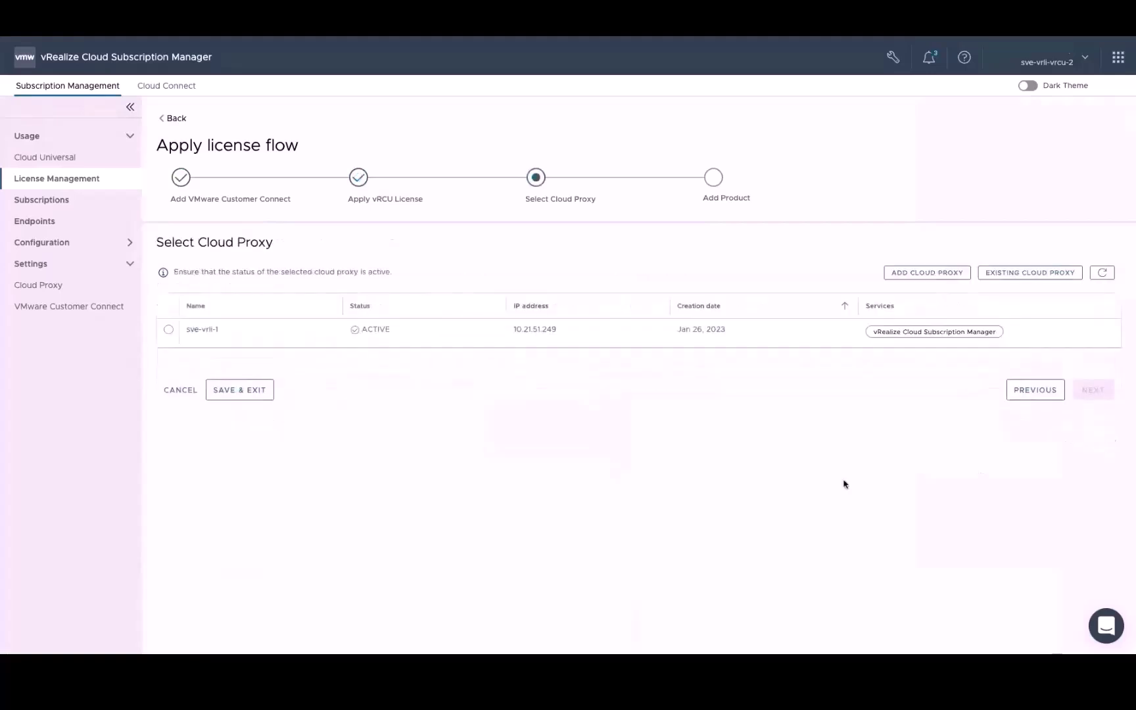
click(169, 331)
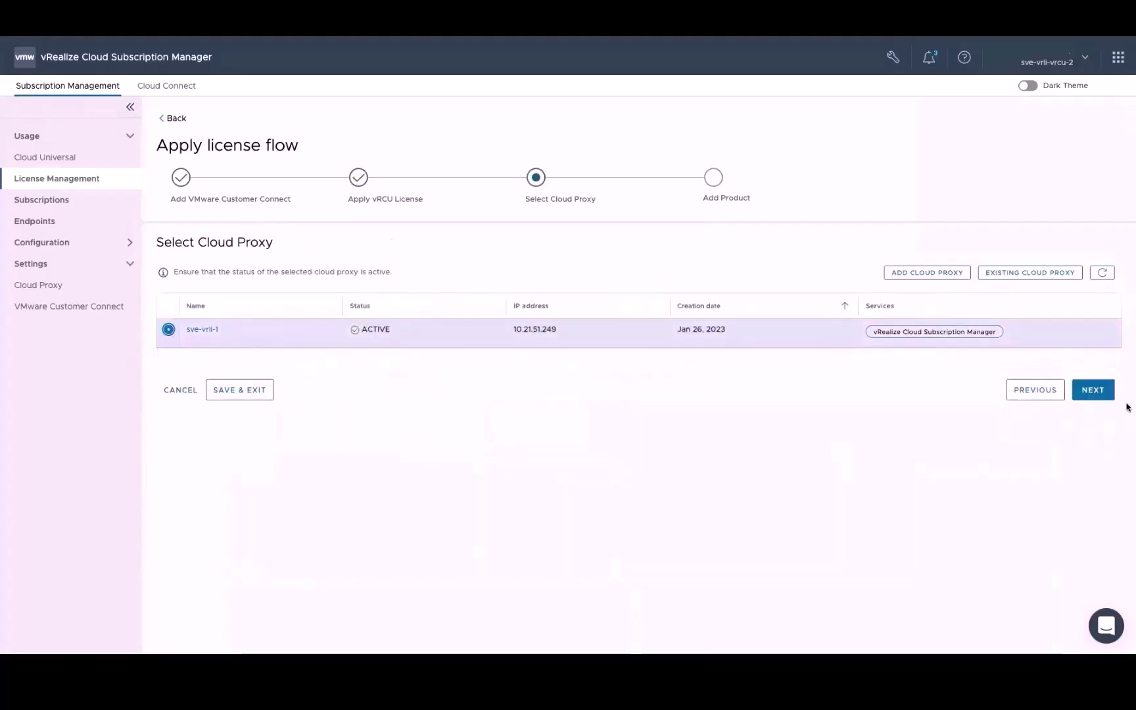
click(1092, 390)
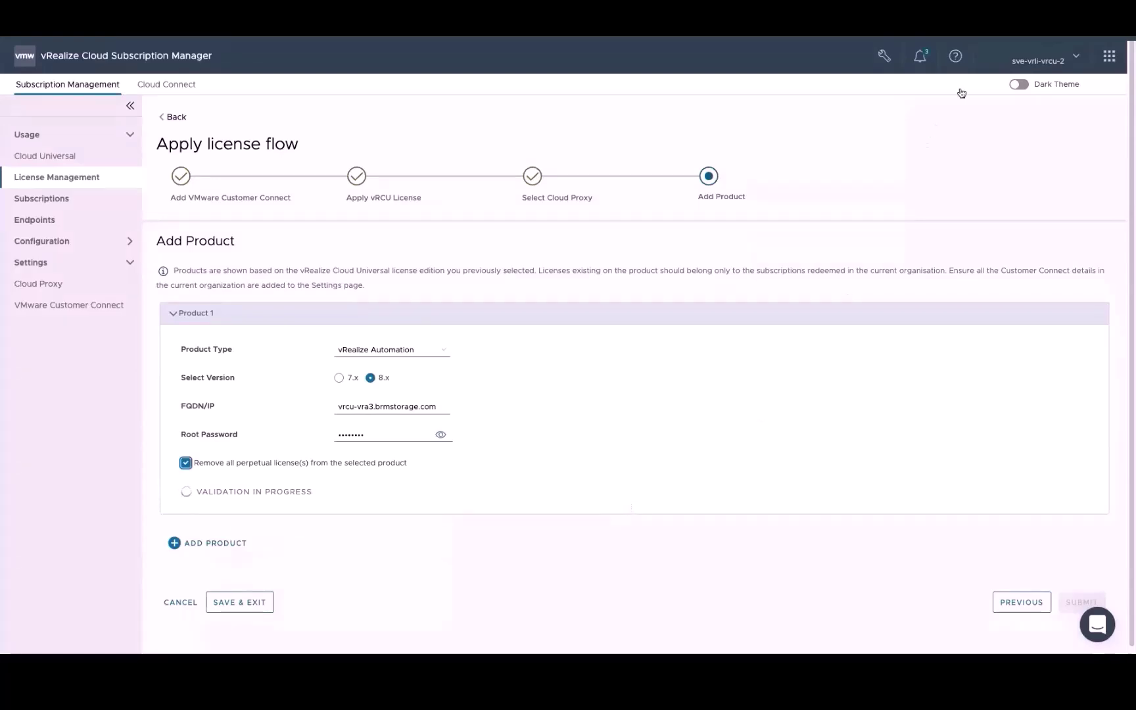
Add a second product with Product Type vRealize Operations for vrcu-vrops3 and let it validate.
click(222, 268)
click(224, 547)
click(421, 371)
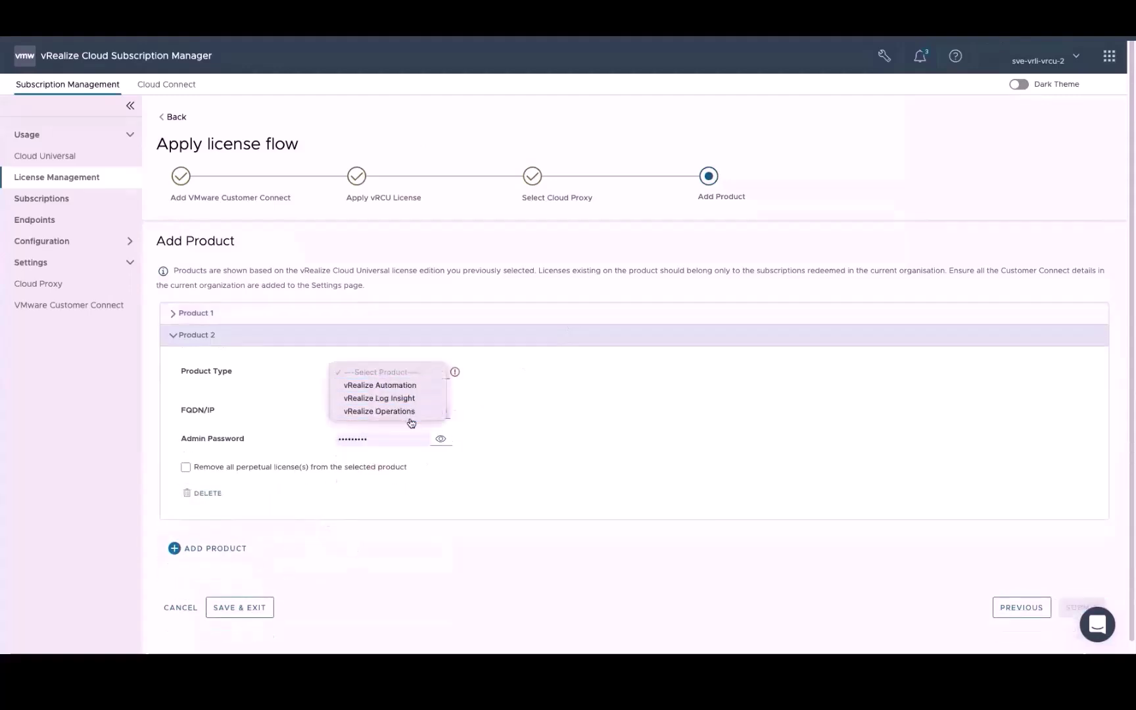
click(379, 411)
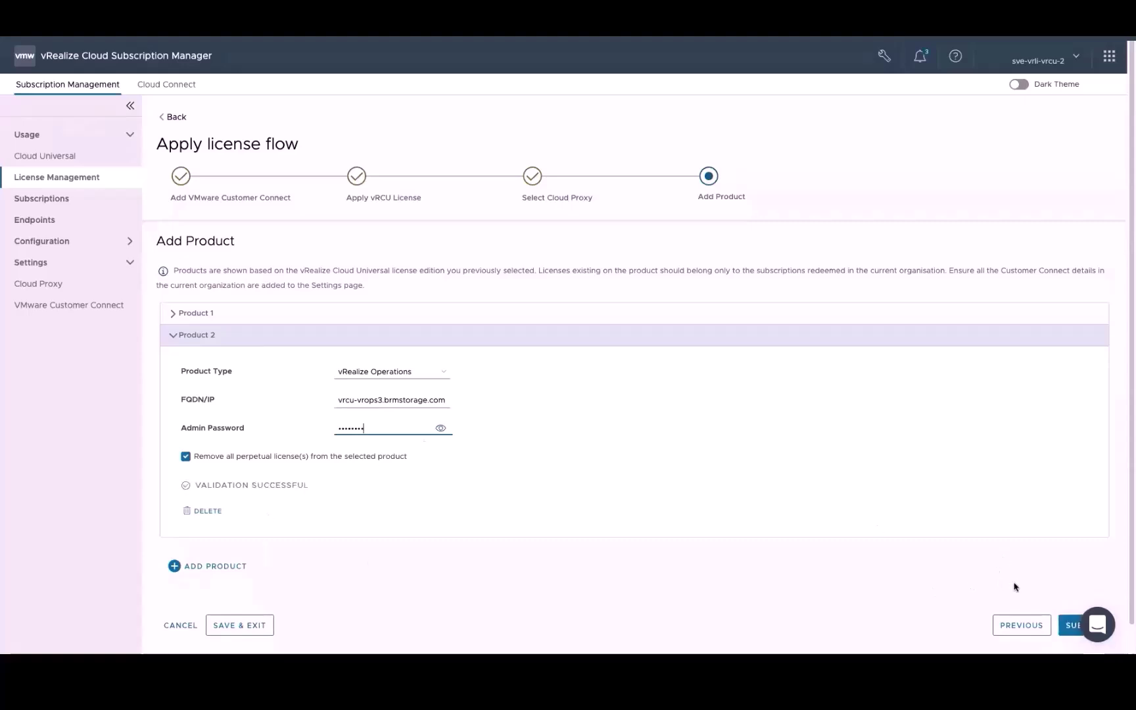
scroll(1015, 587, down, 1)
Submit both products and review the completed vRealize Automation license application details.
click(1079, 596)
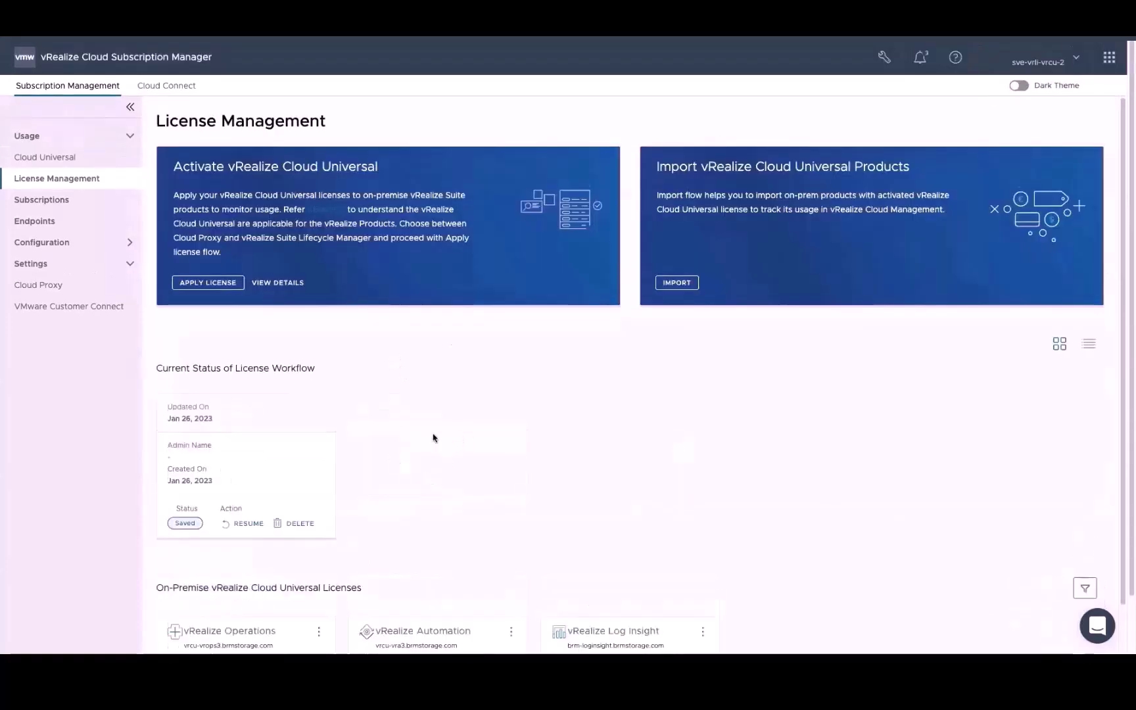
scroll(728, 502, down, 3)
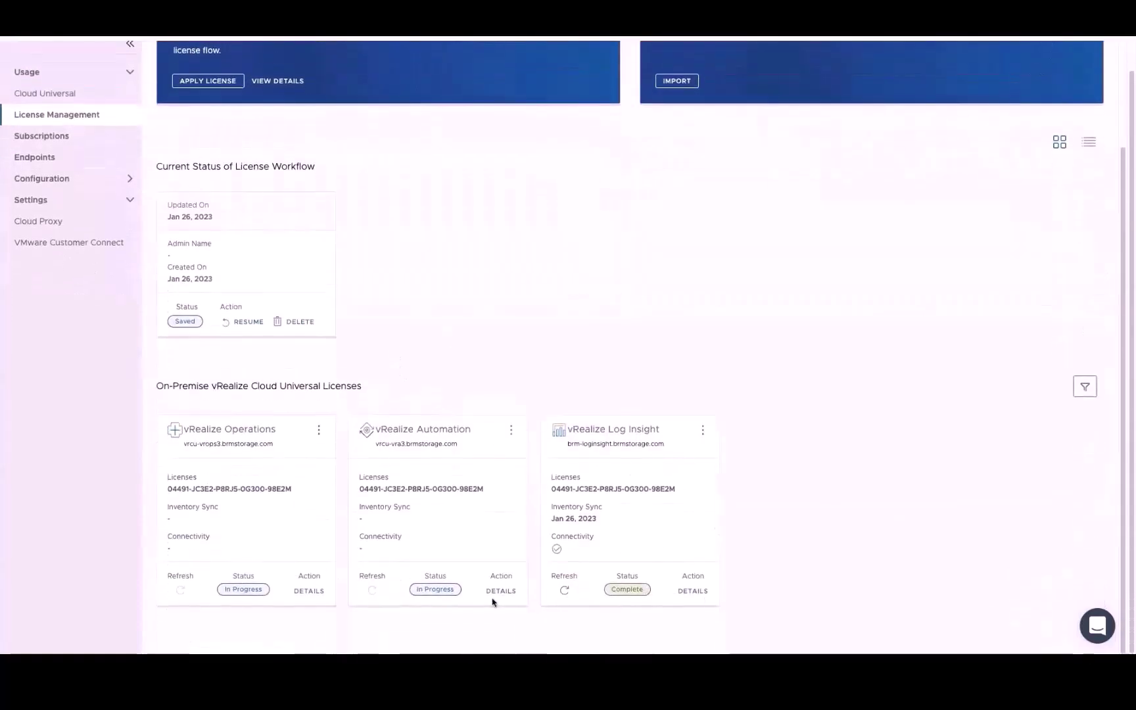
click(504, 593)
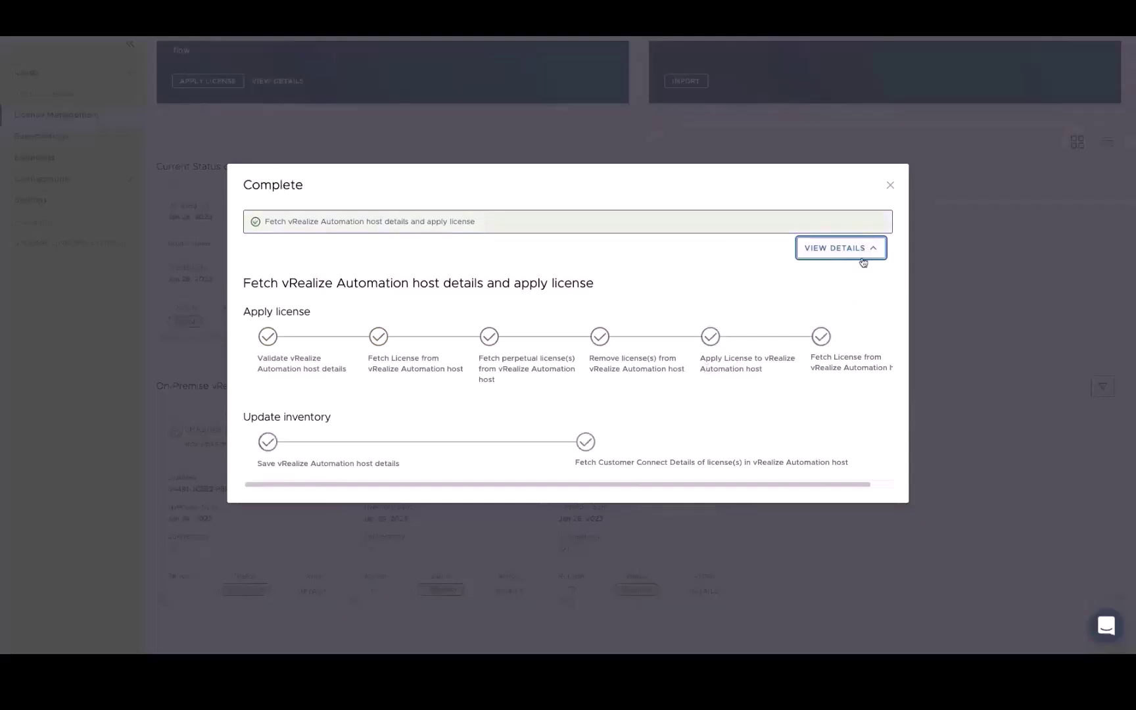
click(890, 185)
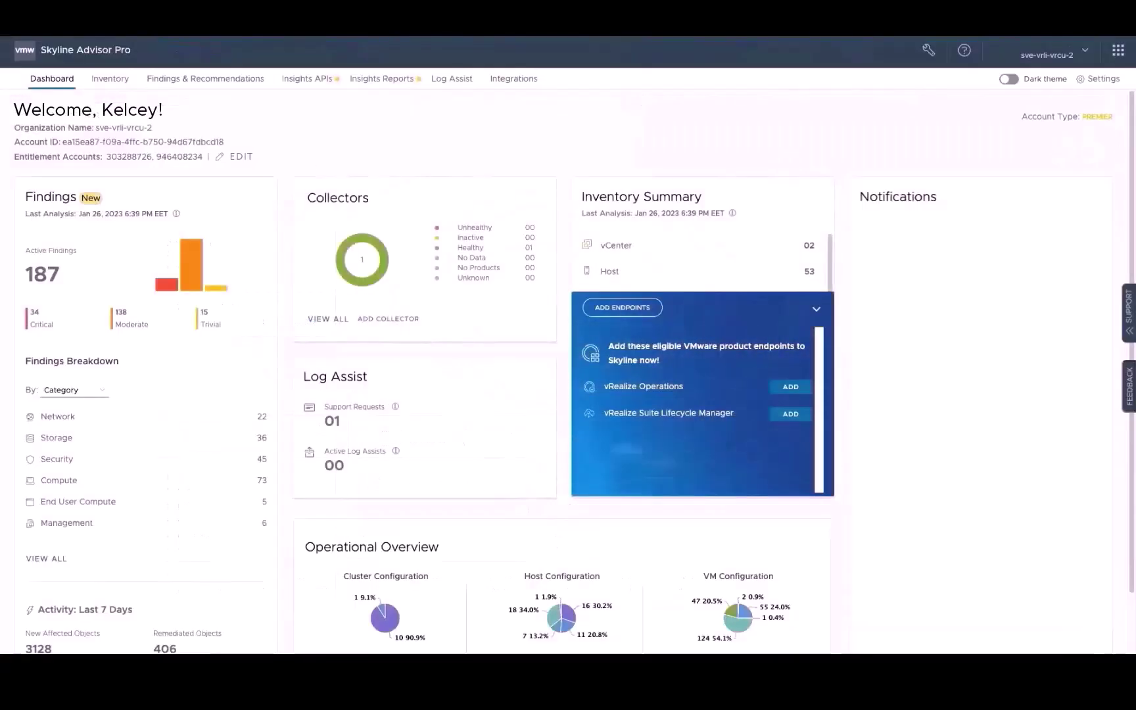
Show the Skyline Inventory and select its vRealize Operations Manager section.
click(117, 88)
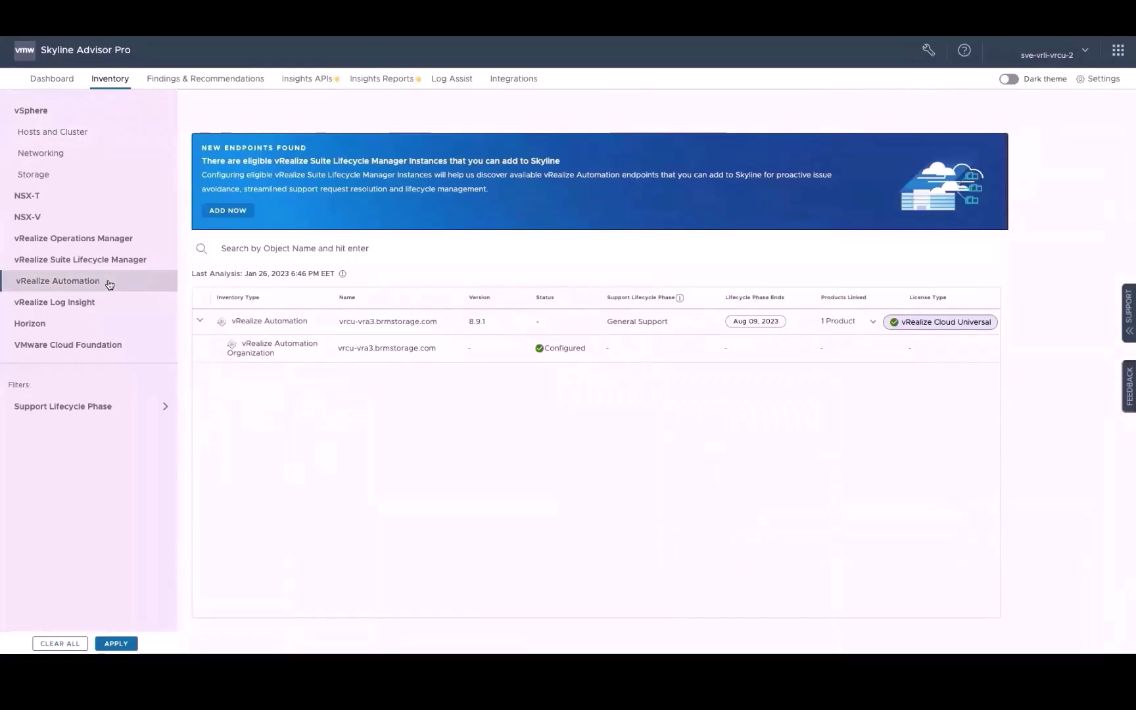
click(74, 238)
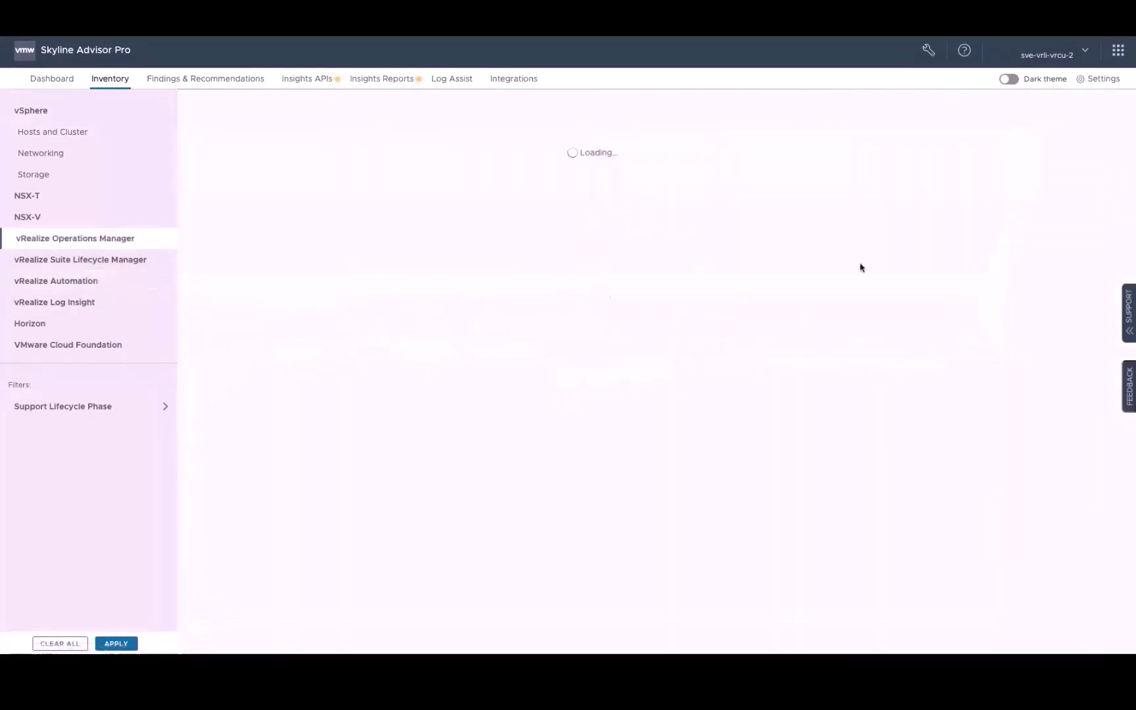